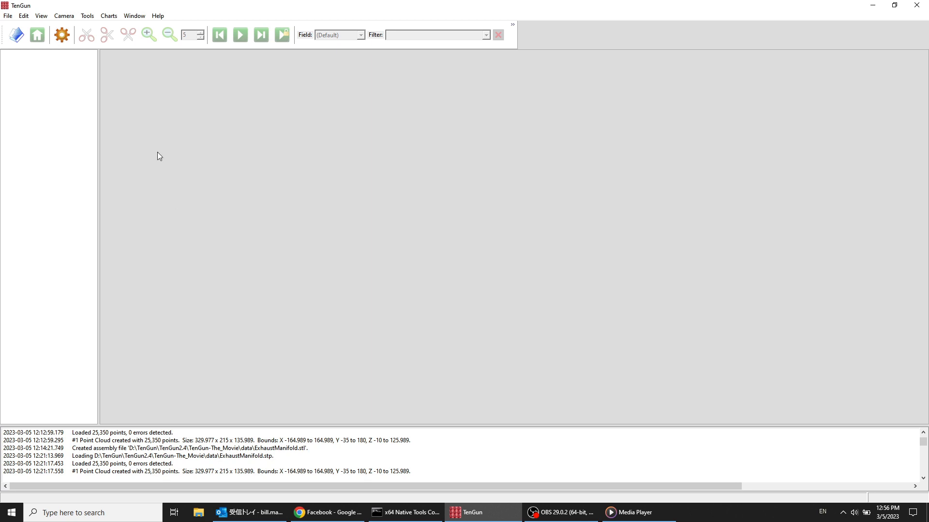
Open ExhaustManifold.stp from the data folder with the SPHFHDHeat display profile in the Assembly (Pre-processing) view.
click(8, 15)
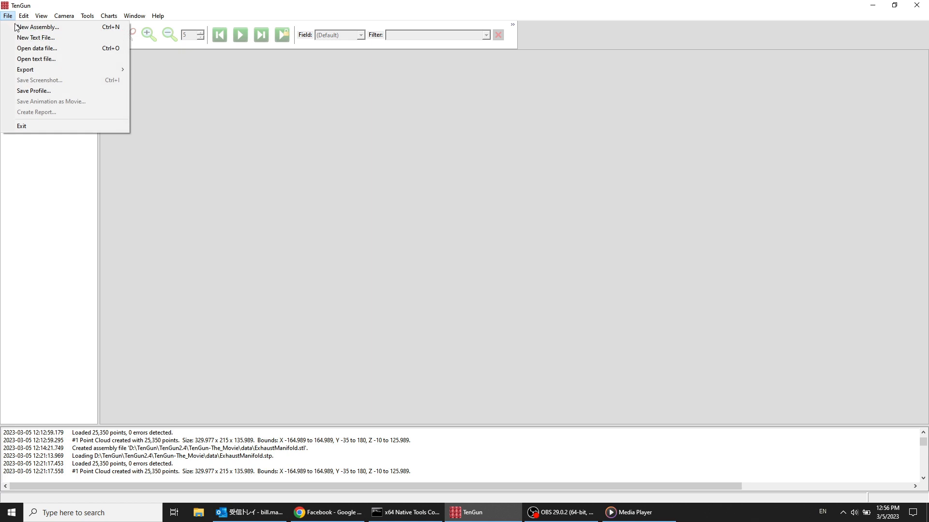
click(58, 49)
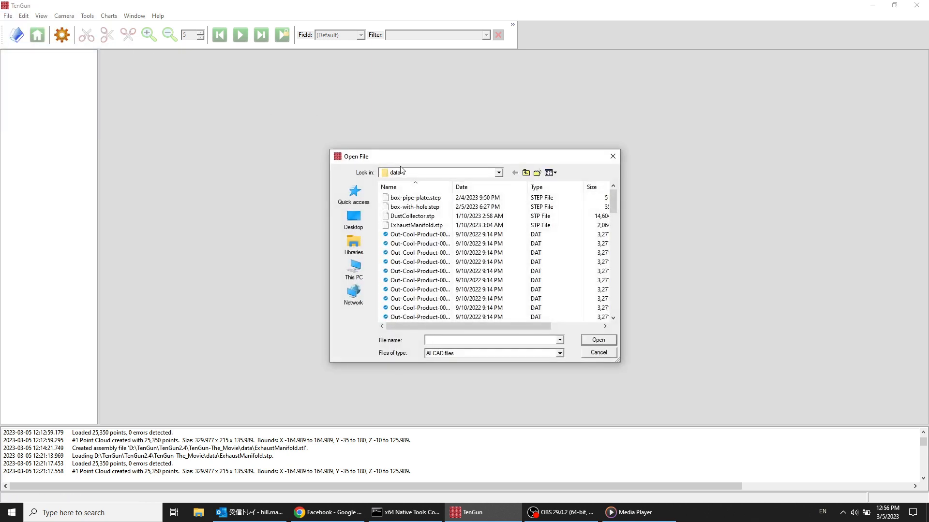
click(416, 225)
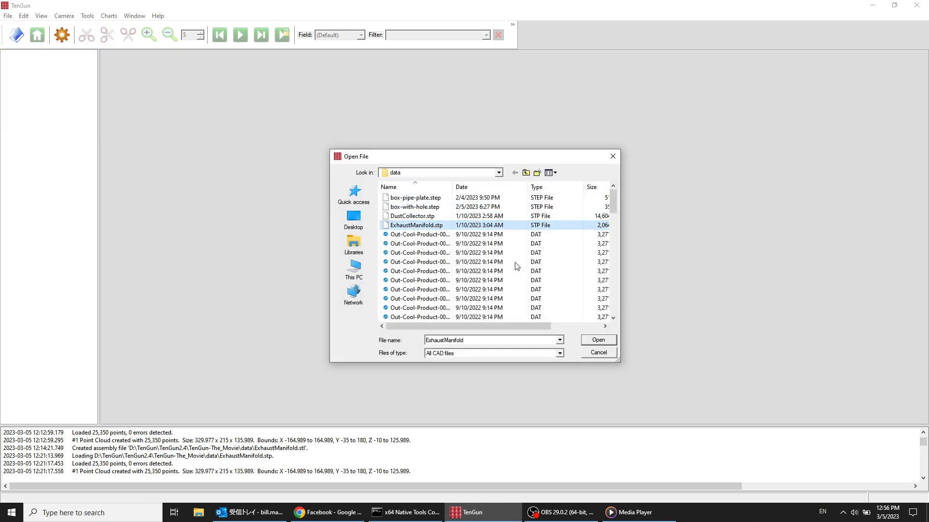
click(597, 340)
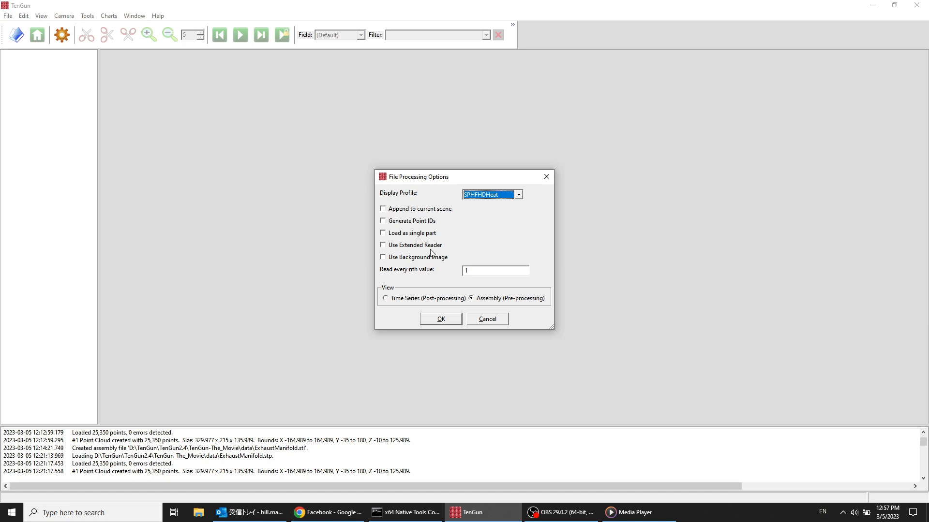
click(446, 320)
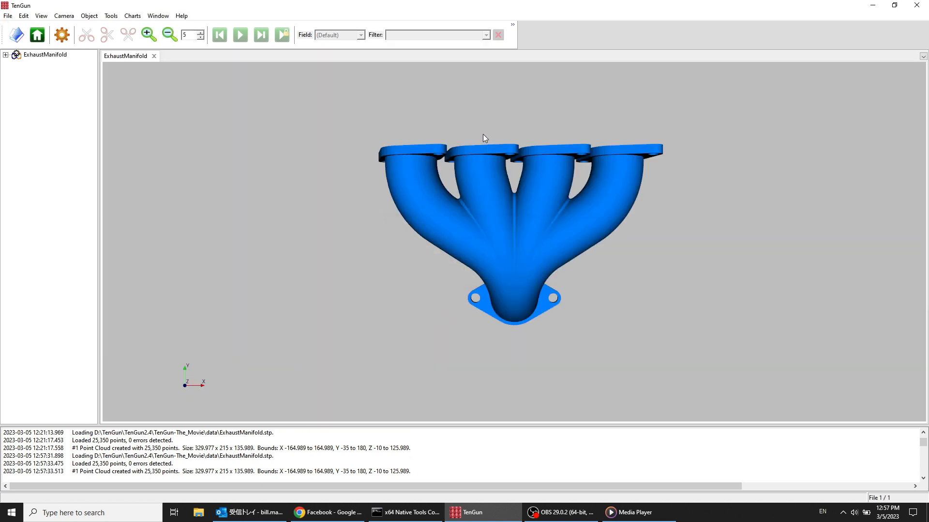
Rotate the manifold to look into its four upper flange openings and inspect its mesh in wireframe display.
drag(483, 135, 483, 260)
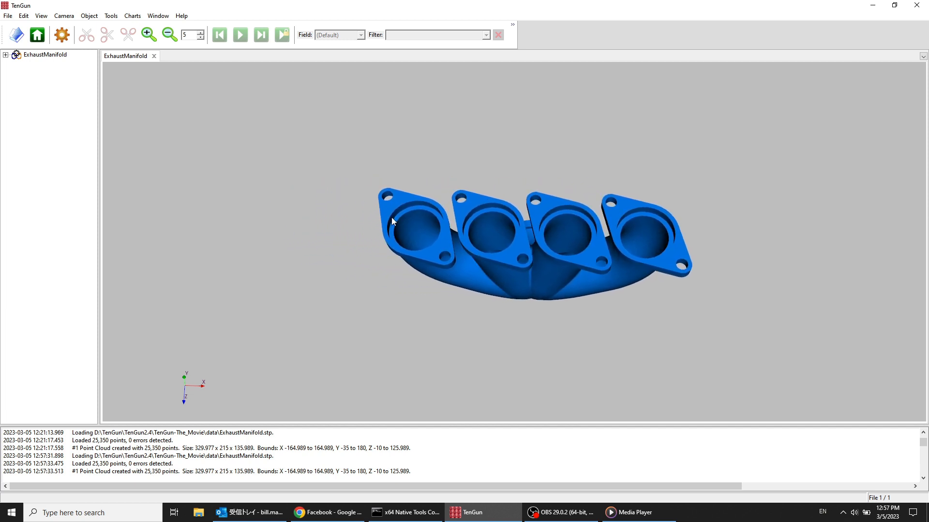
mouse_move(392, 220)
mouse_down()
mouse_move(420, 290)
mouse_move(407, 226)
mouse_up()
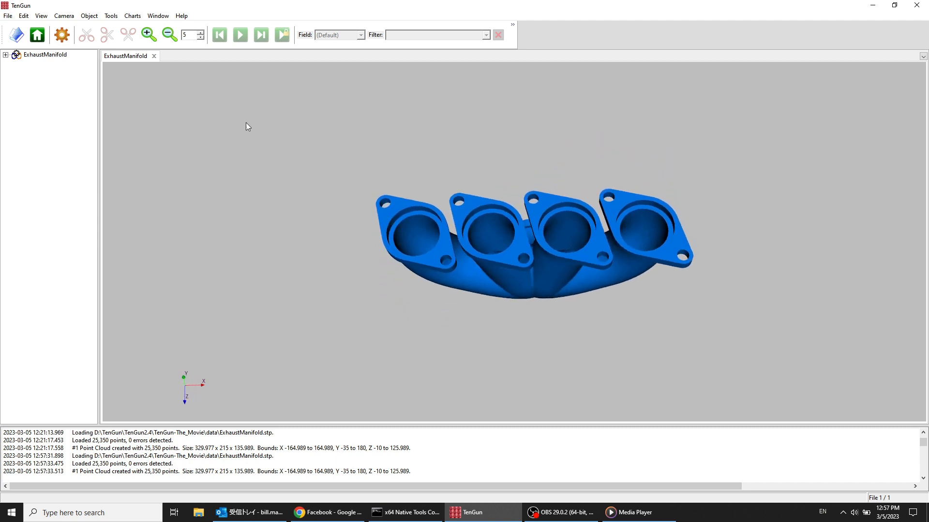
click(41, 16)
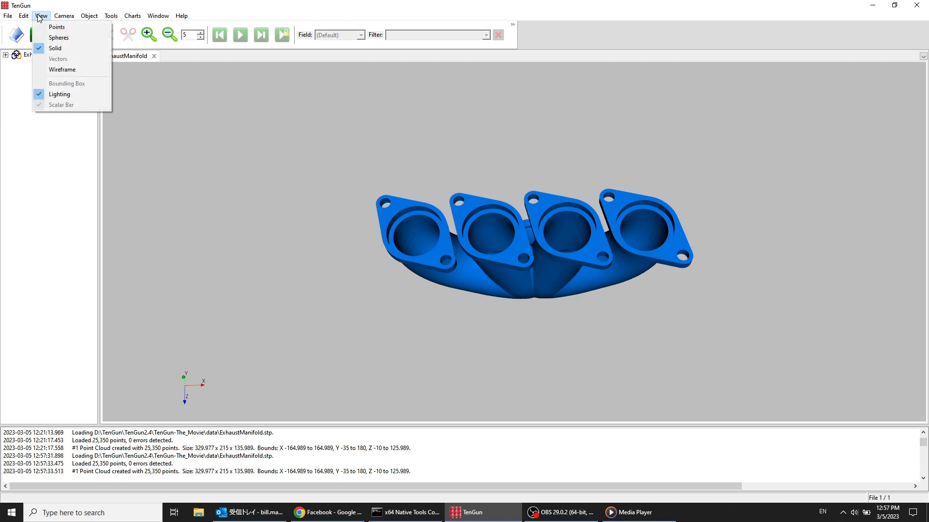
click(327, 195)
key(w)
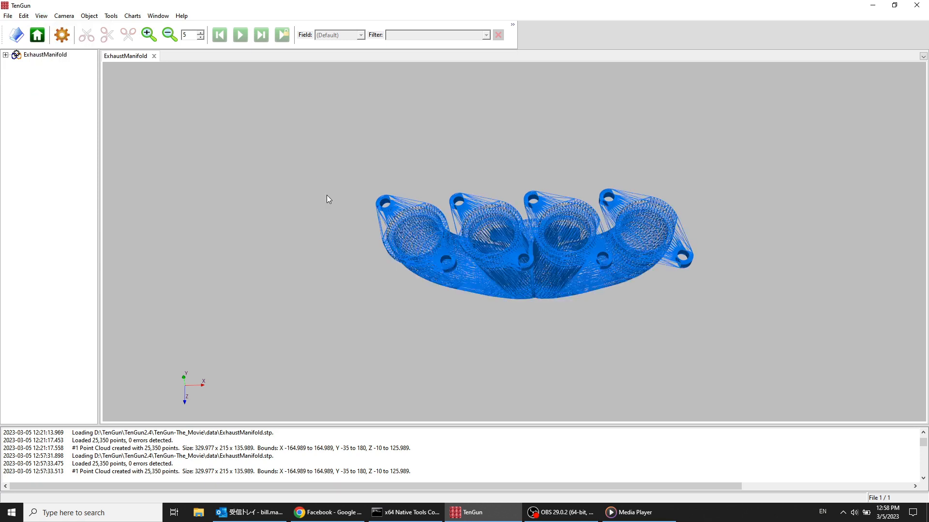
scroll(381, 272, up, 5)
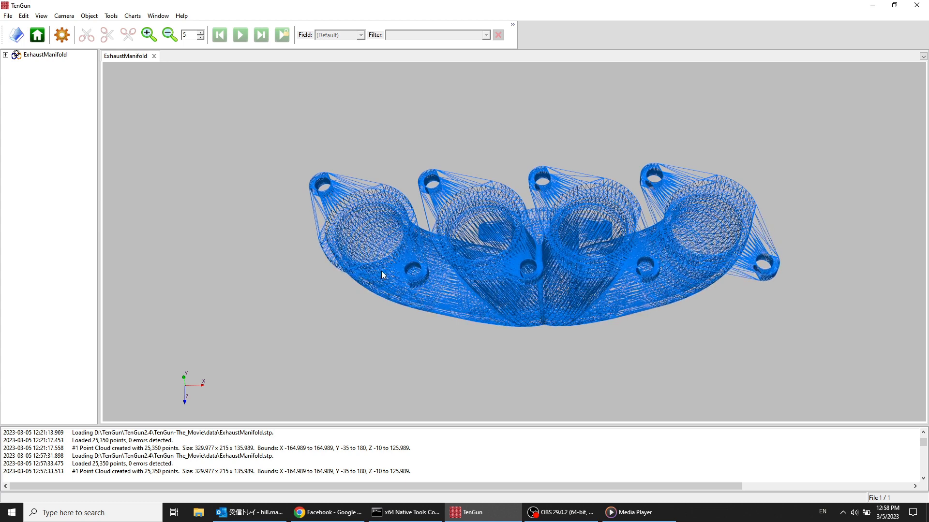
scroll(381, 272, down, 5)
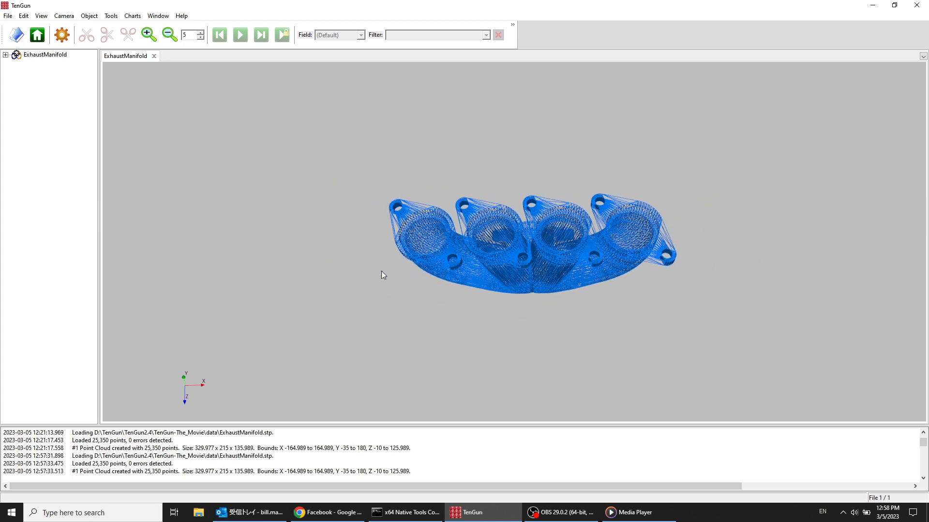
scroll(382, 272, up, 2)
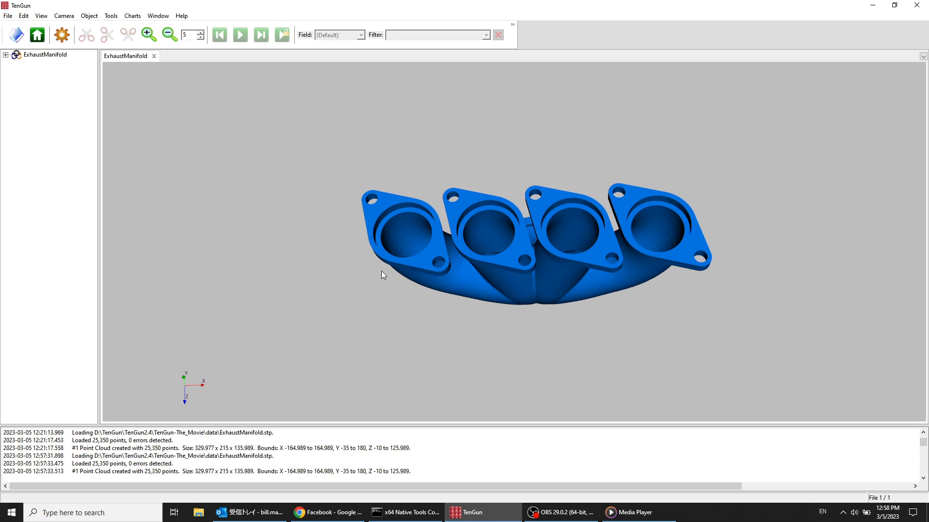
View the manifold from both directions along the X, Y and Z axes in turn.
key(x)
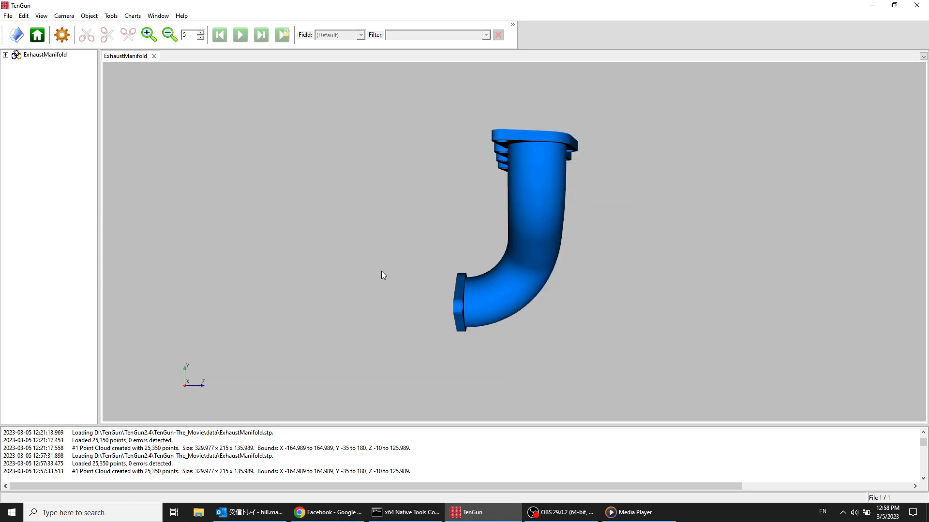
key(shift+x)
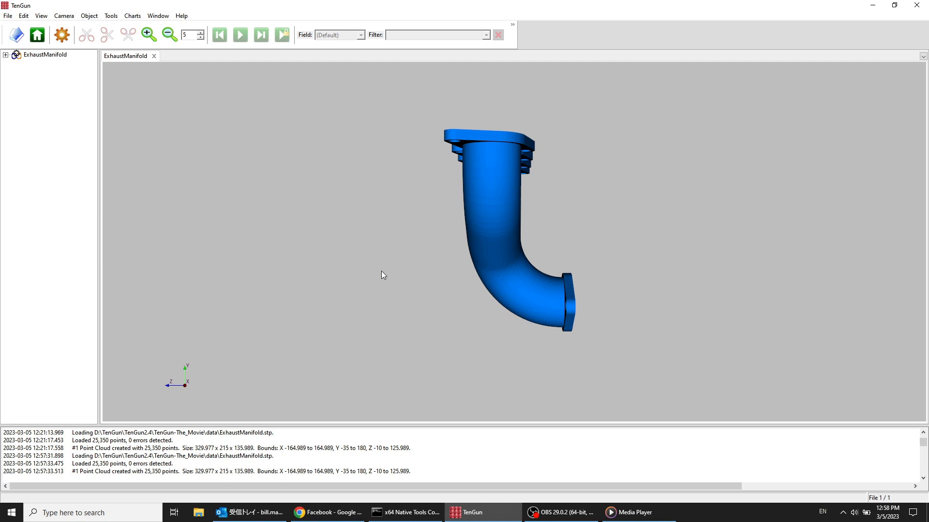
key(y)
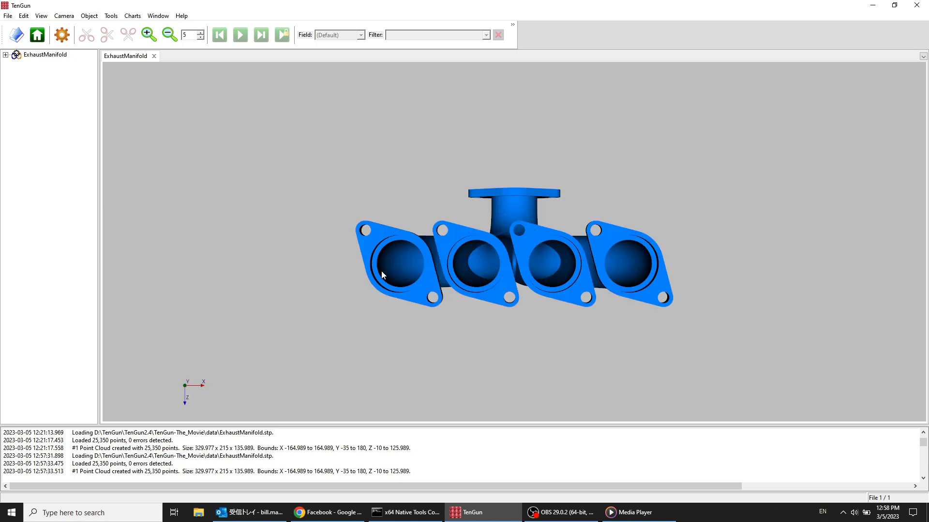
key(shift+y)
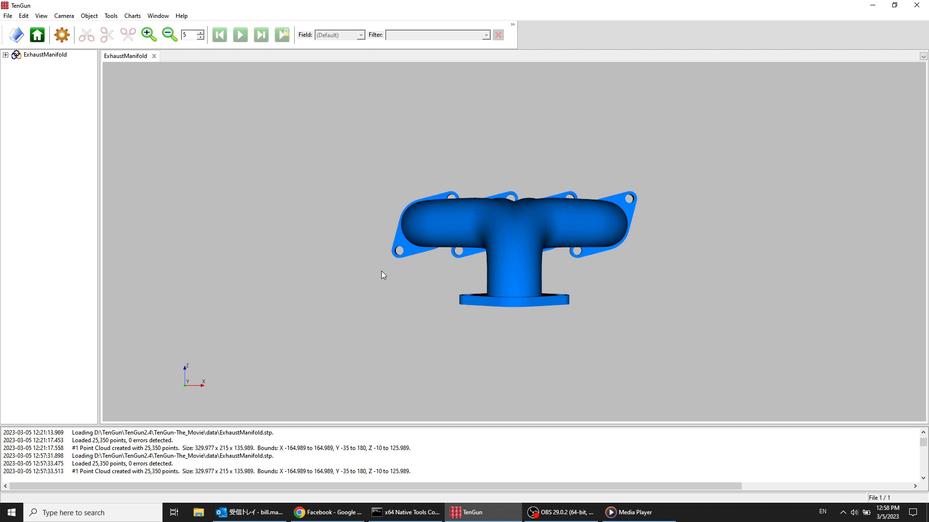
key(z)
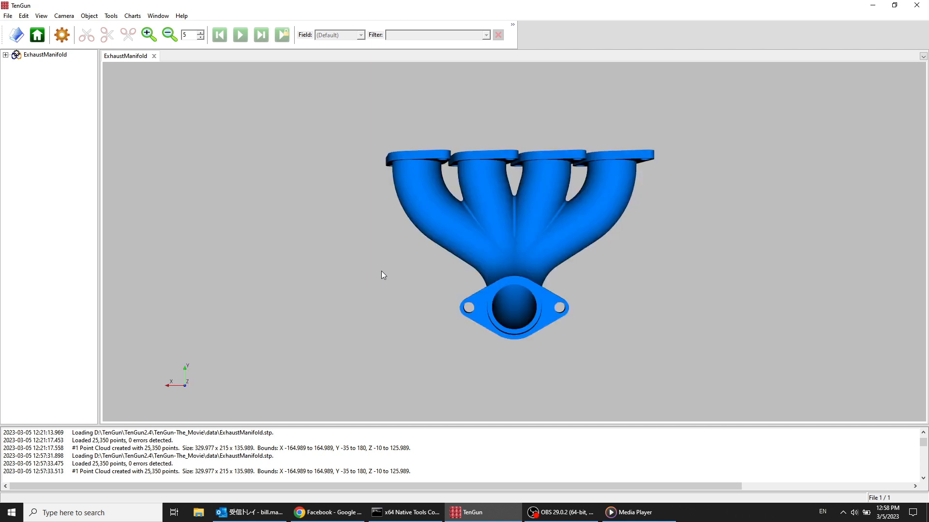
key(shift+z)
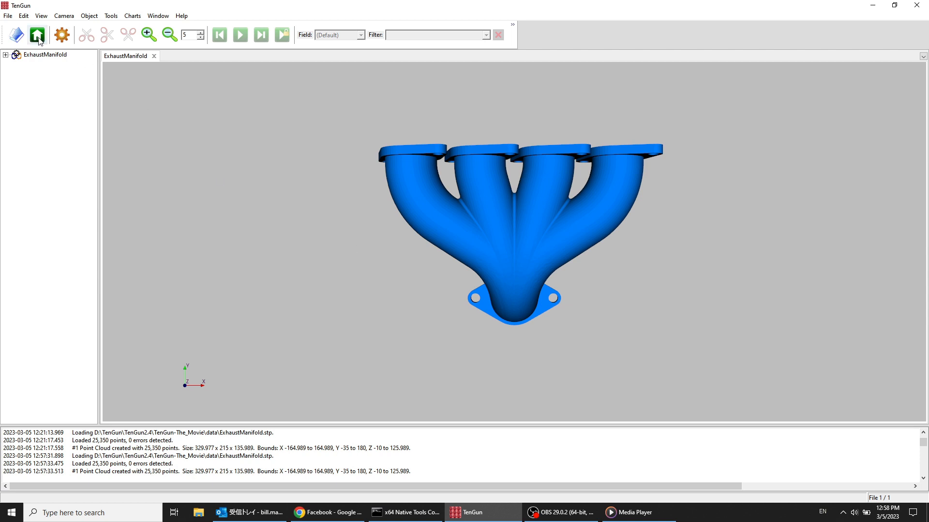
Save the manifold assembly in the data folder as ExhaustManifold.stl.
click(7, 16)
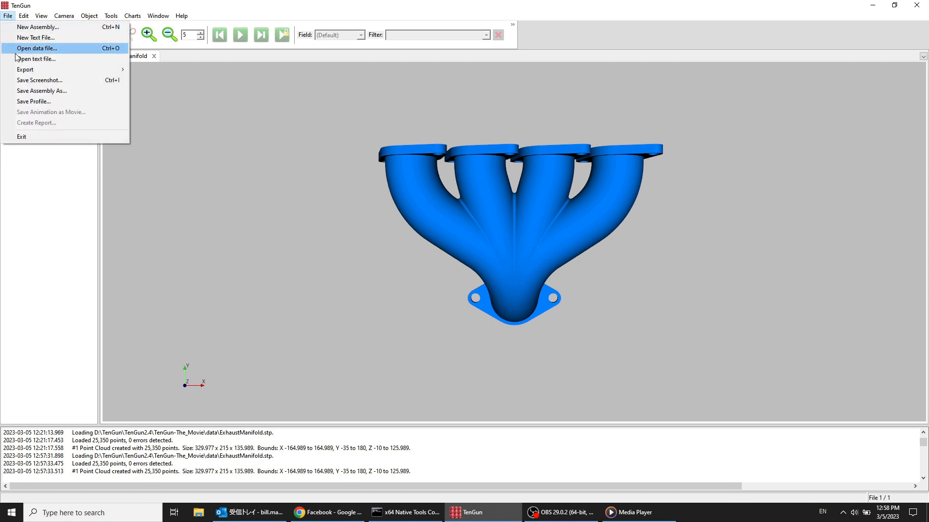
click(57, 92)
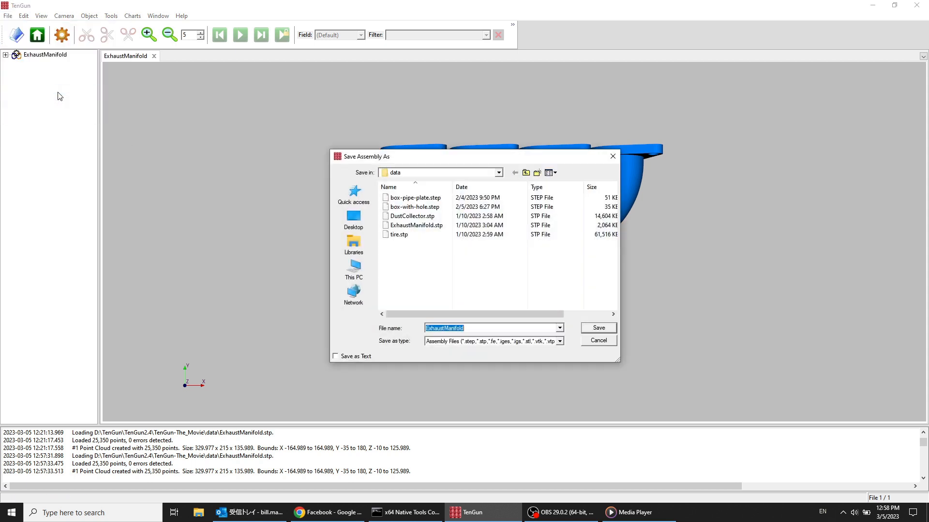
click(491, 330)
text(.)
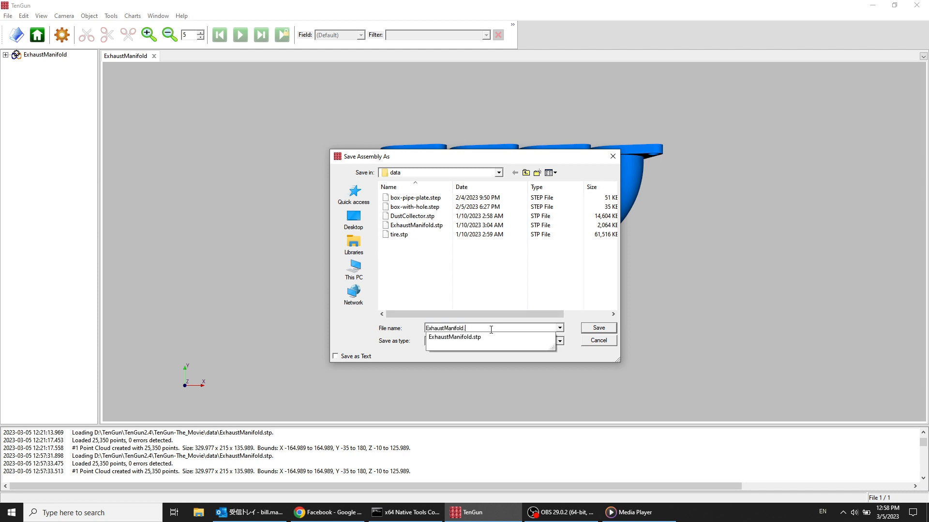
text(STL)
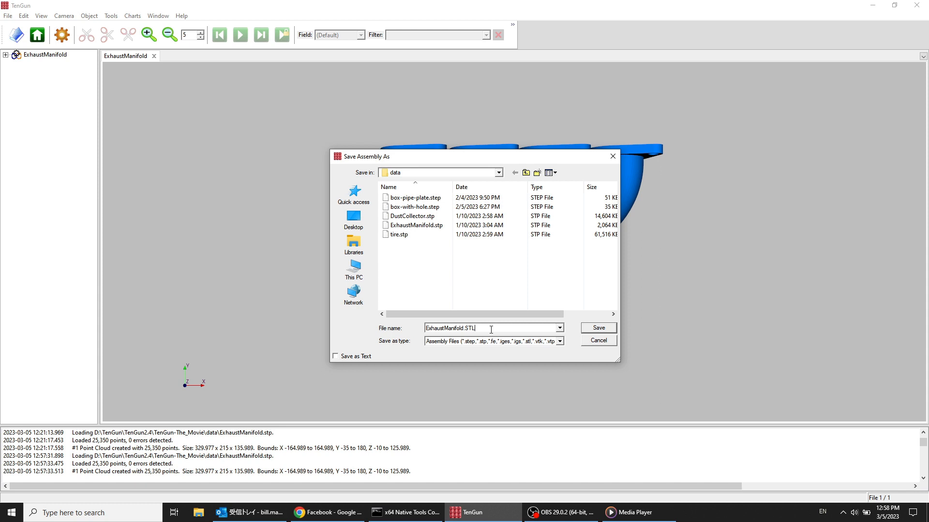
key(BackSpace)
key(BackSpace)
key(BackSpace)
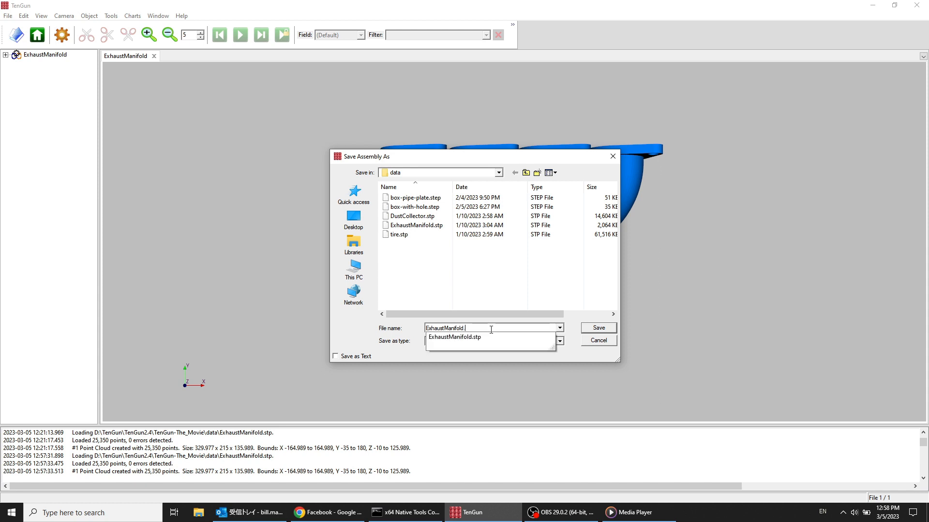
text(stl)
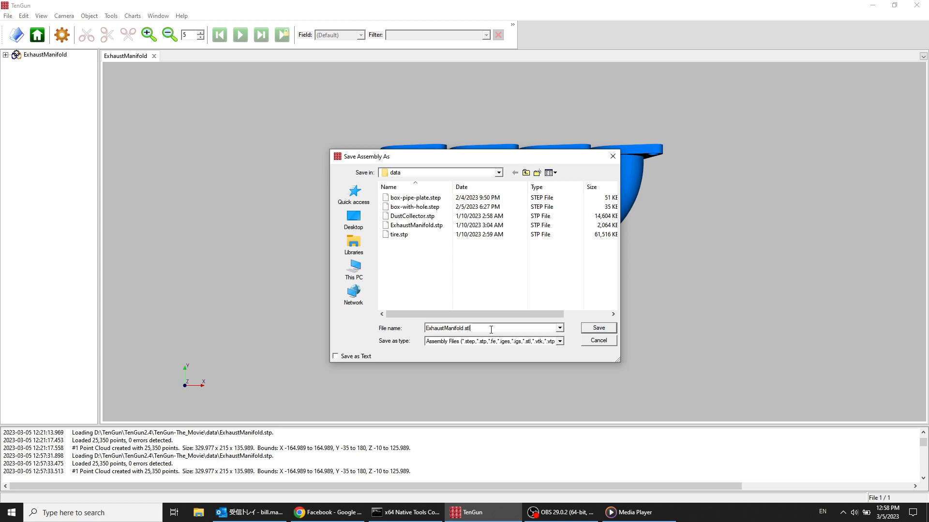
click(599, 329)
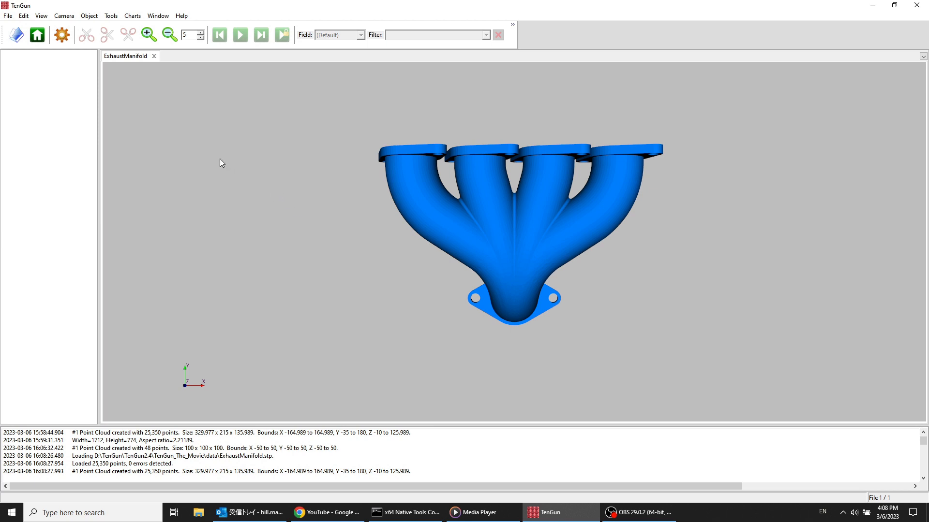
Close the ExhaustManifold scene and create a new empty assembly with the SPHFHDHeat display profile.
click(154, 55)
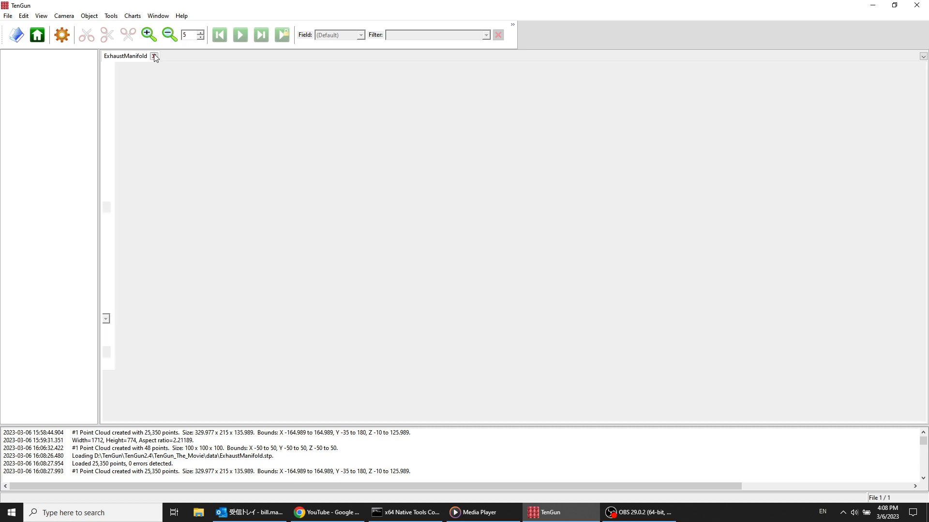
click(8, 17)
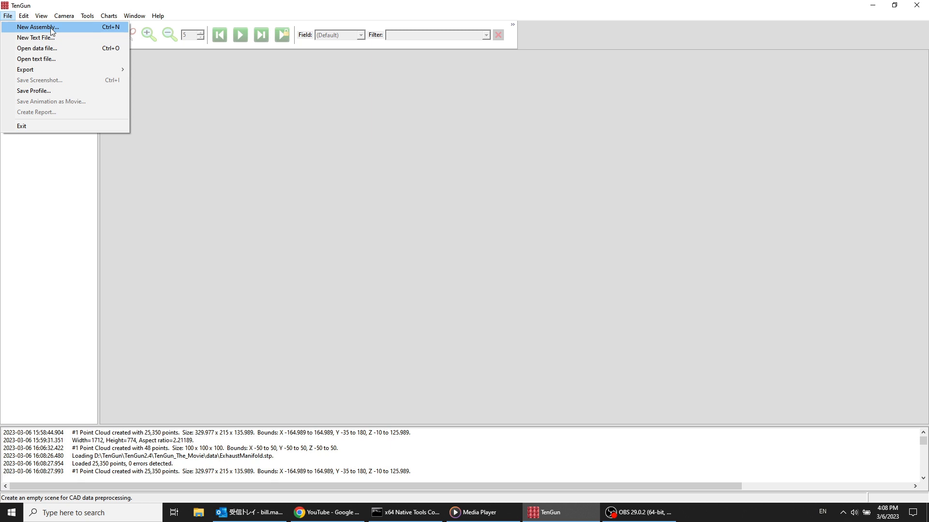
click(91, 27)
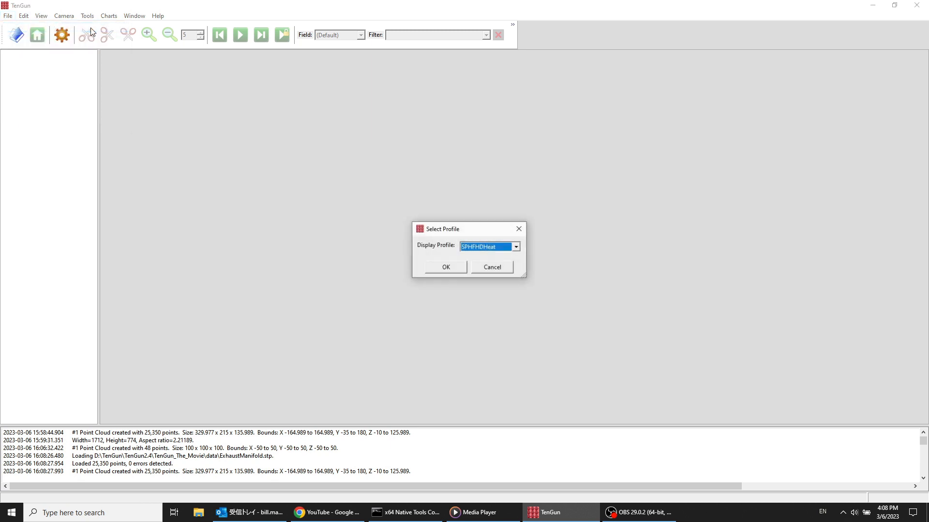
key(Return)
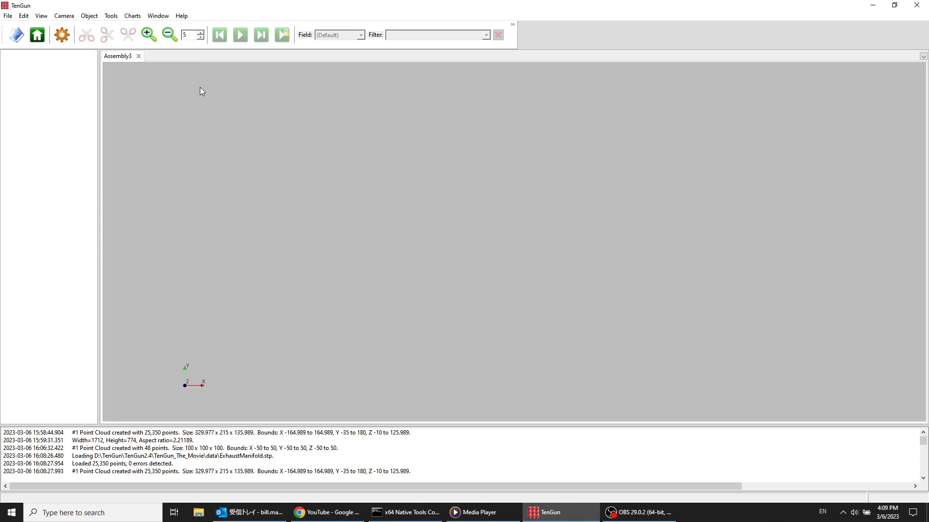
Insert a box 100 wide, 100 high and 100 deep with wall thickness 2 and an open front face.
click(90, 16)
mouse_move(112, 31)
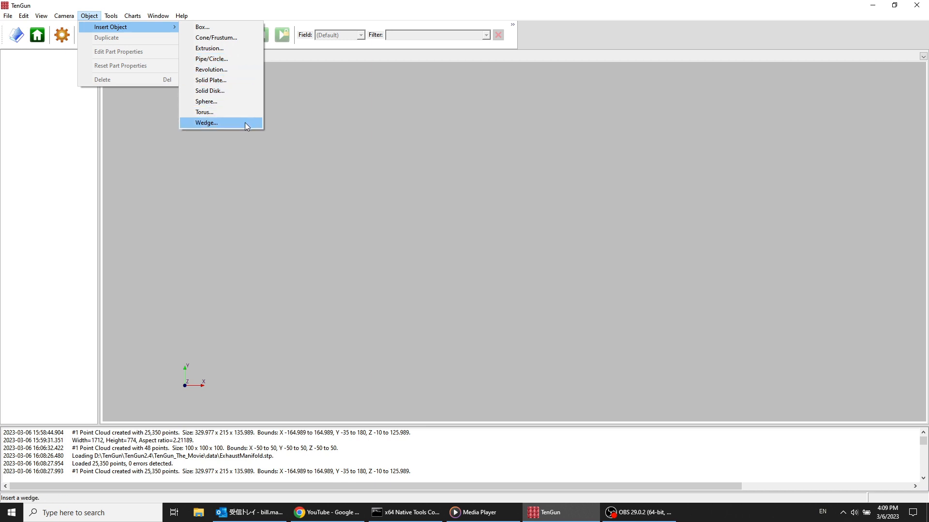
click(244, 27)
key(Return)
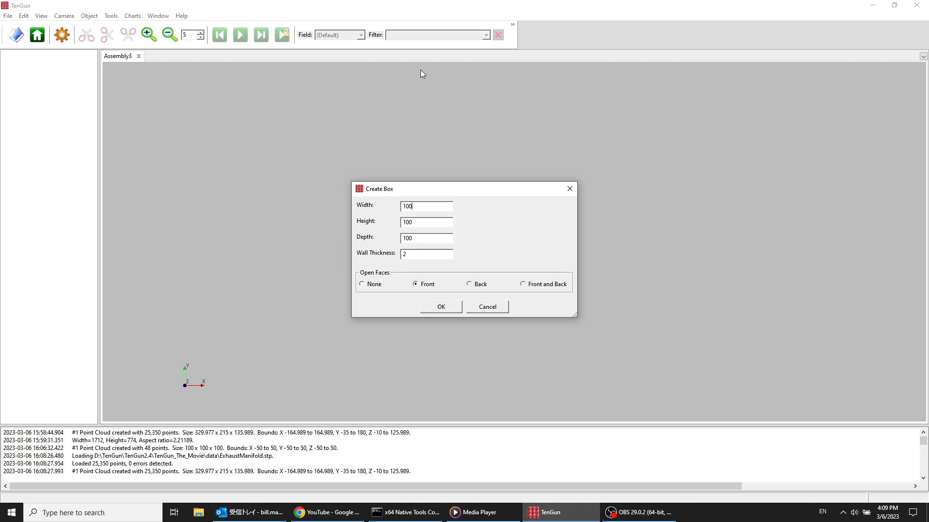
click(443, 308)
click(443, 308)
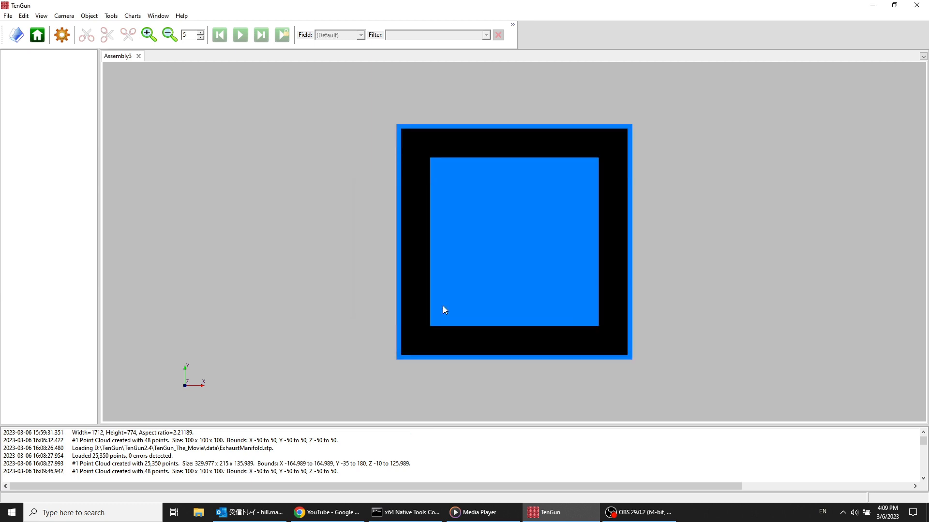
middle_drag(342, 259, 404, 273)
key(Home)
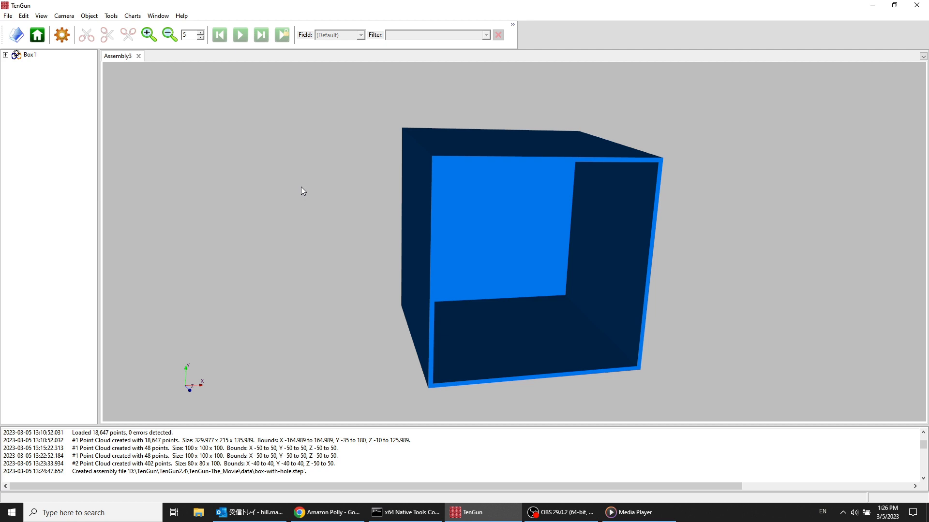
Create another empty assembly alongside the box assembly, using the SPHFHDHeat display profile.
key(ctrl+p)
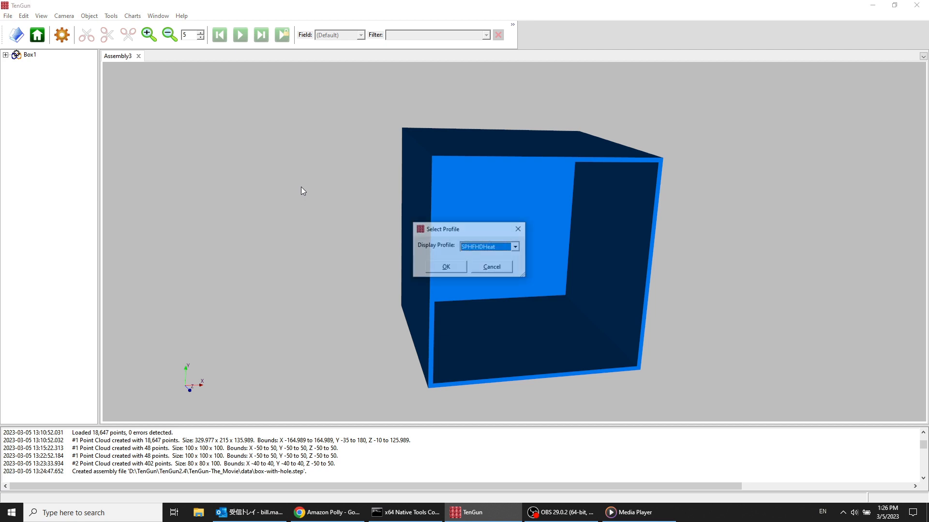
key(Return)
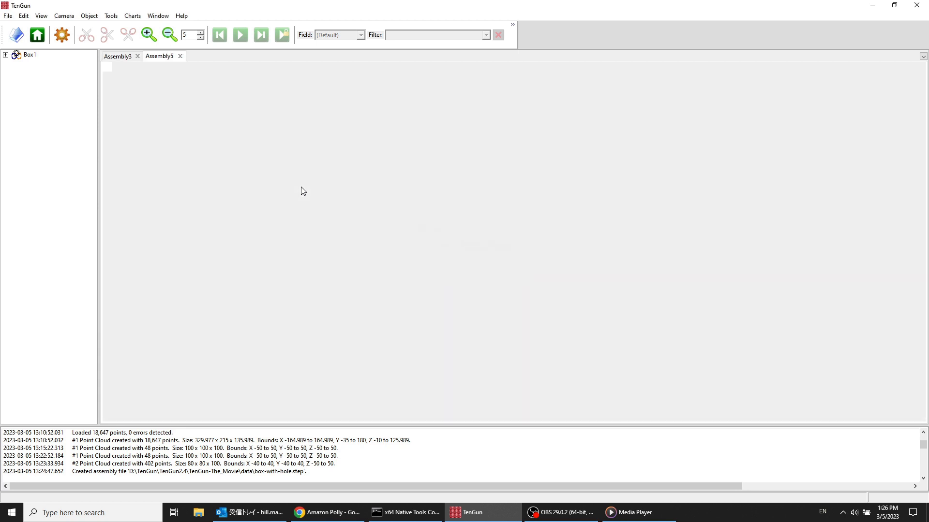
Insert a closed box 100 wide, 100 high and 100 deep with wall thickness 2 and no open faces.
click(90, 16)
mouse_move(112, 27)
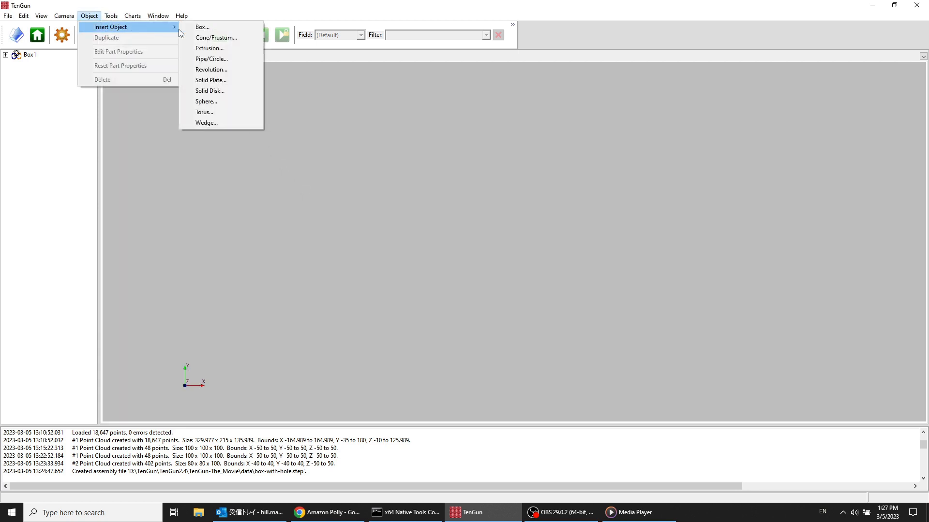
click(201, 28)
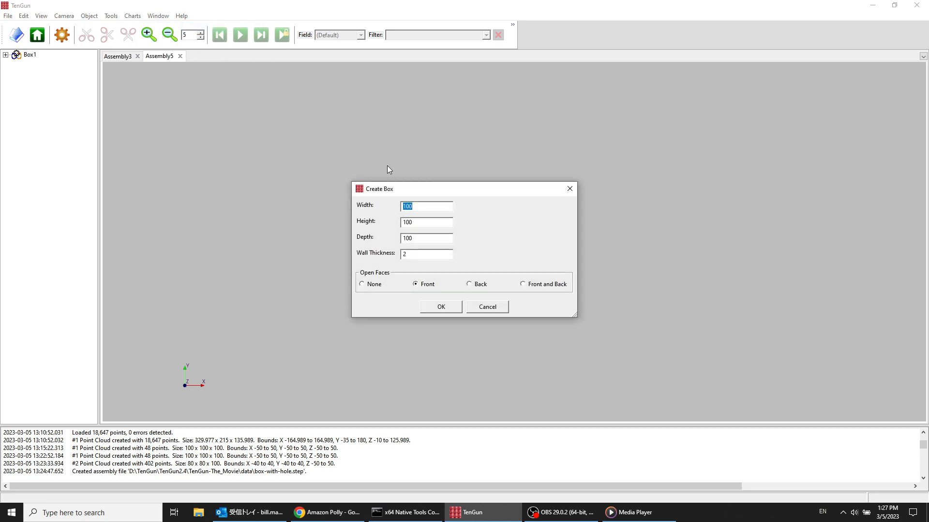
click(378, 285)
click(446, 309)
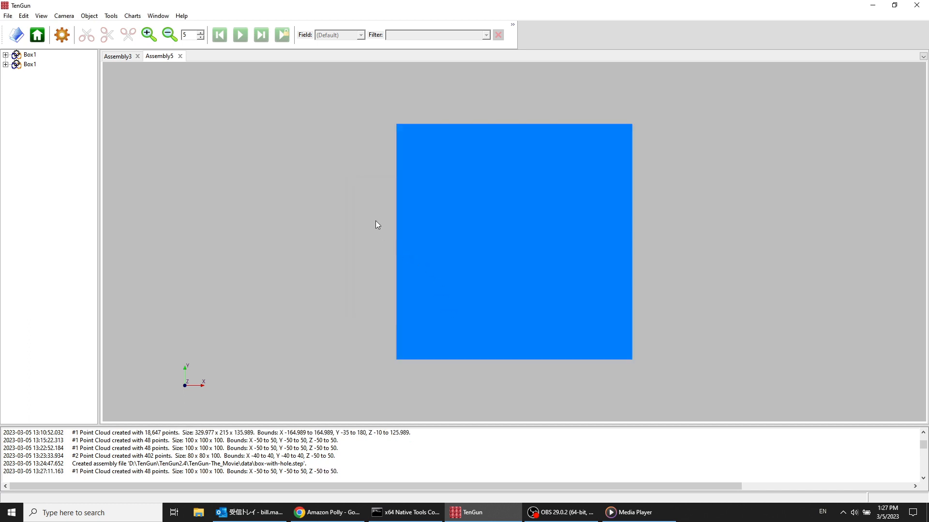
drag(351, 208, 402, 235)
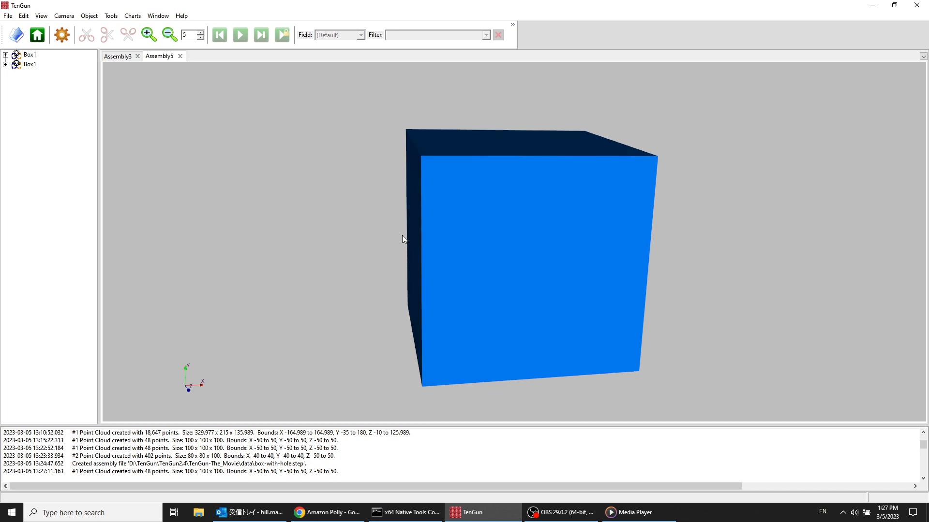
Insert a solid cylinder as a pipe with inner radius 0, outer radius 40 and length 100.
click(91, 17)
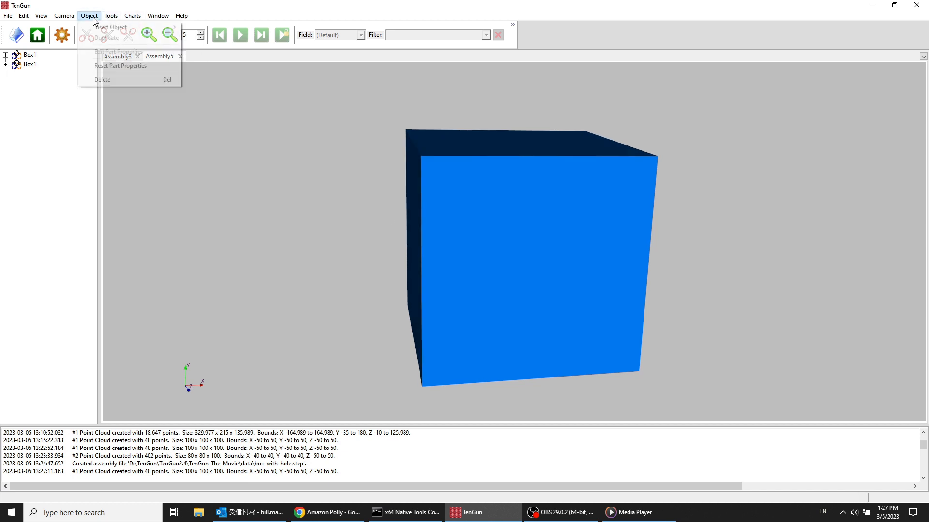
mouse_move(106, 28)
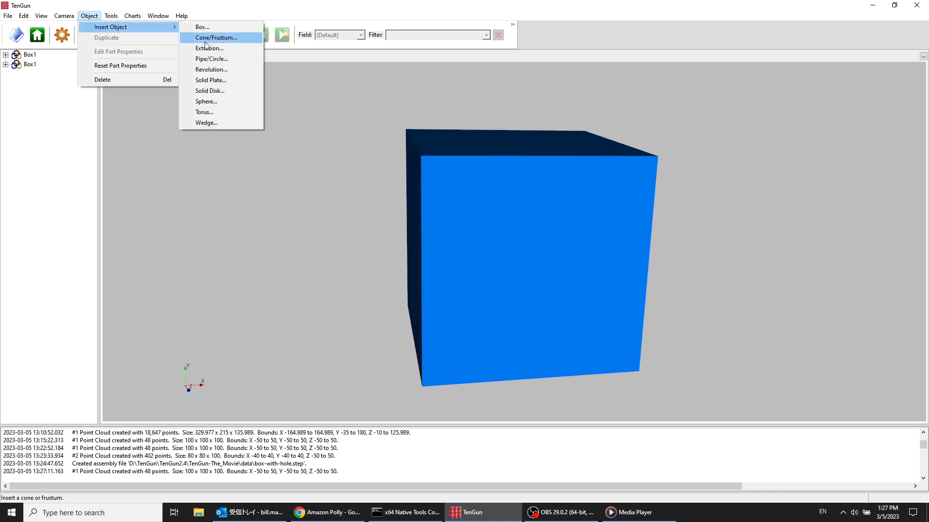
click(227, 59)
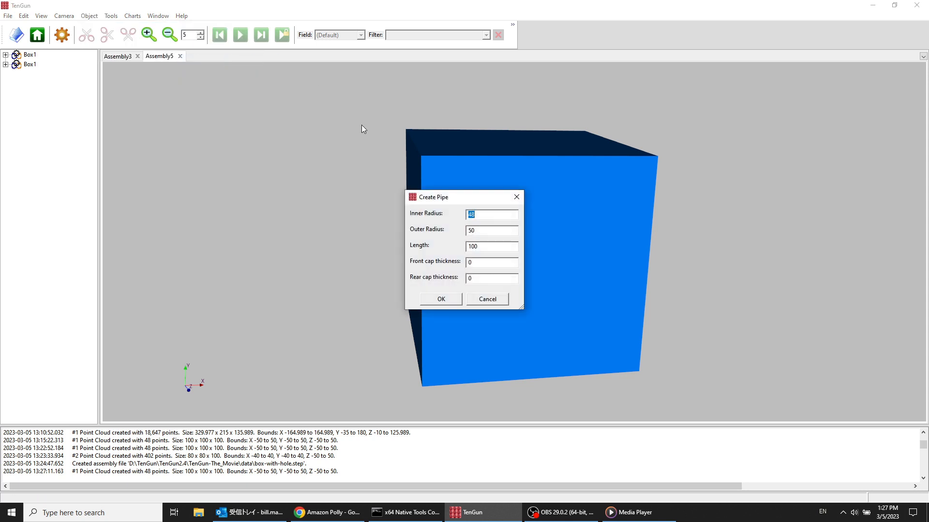
text(0)
key(Tab)
text(40)
click(441, 299)
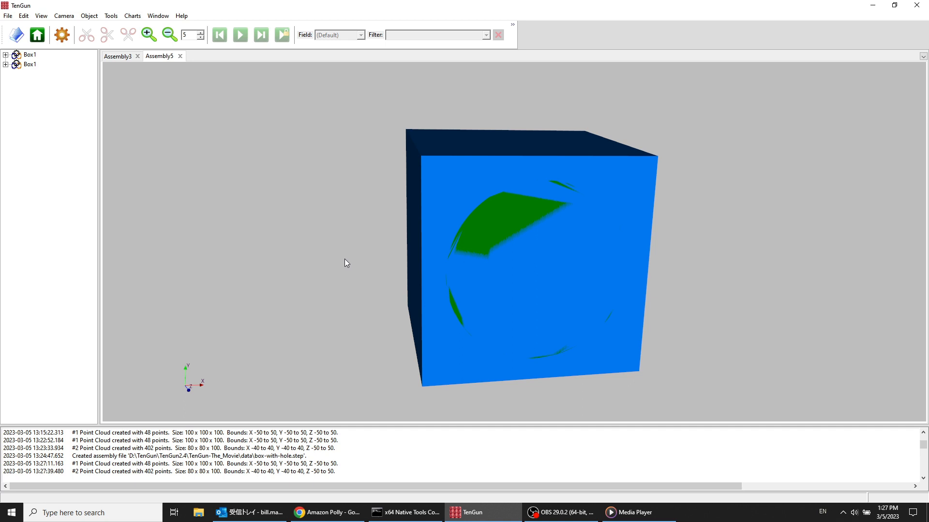
Toggle the box's transparency so the cylinder inside it can be seen.
key(t)
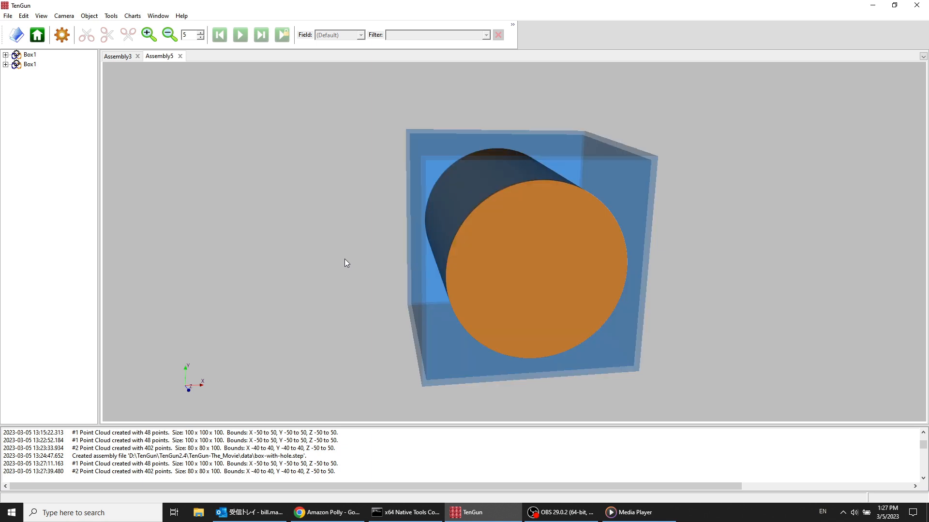
key(t)
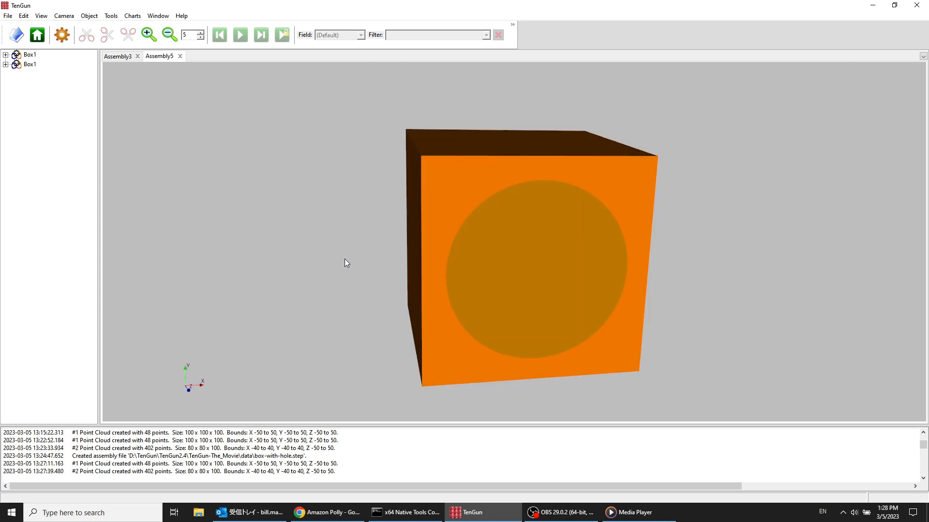
key(t)
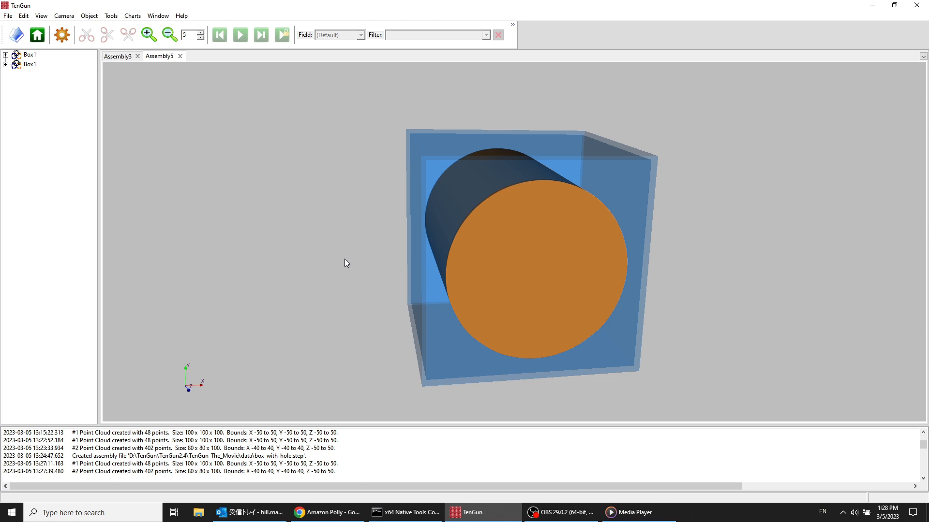
Translate the cylinder by 50 along Z in the Edit Geometry settings so it extends through the box's front face.
key(ctrl+g)
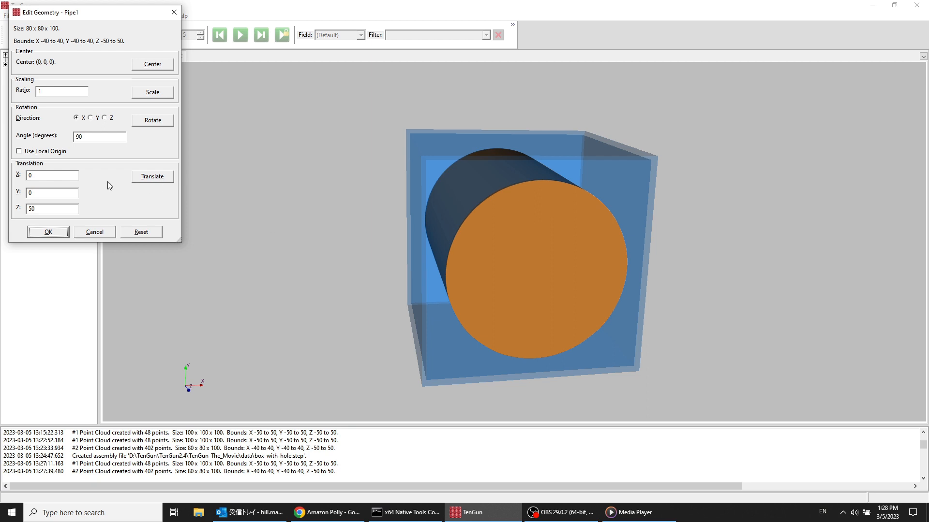
click(58, 208)
key(BackSpace)
key(BackSpace)
text(50)
click(146, 178)
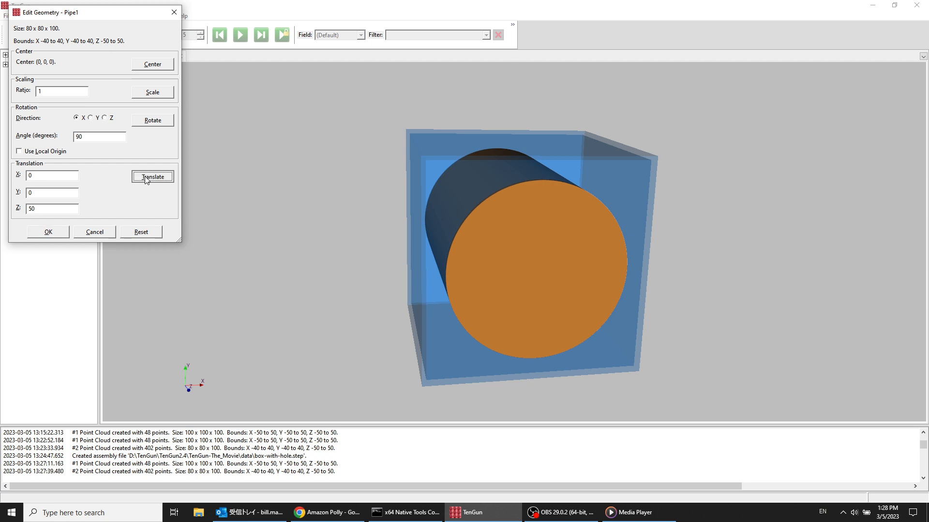
click(146, 178)
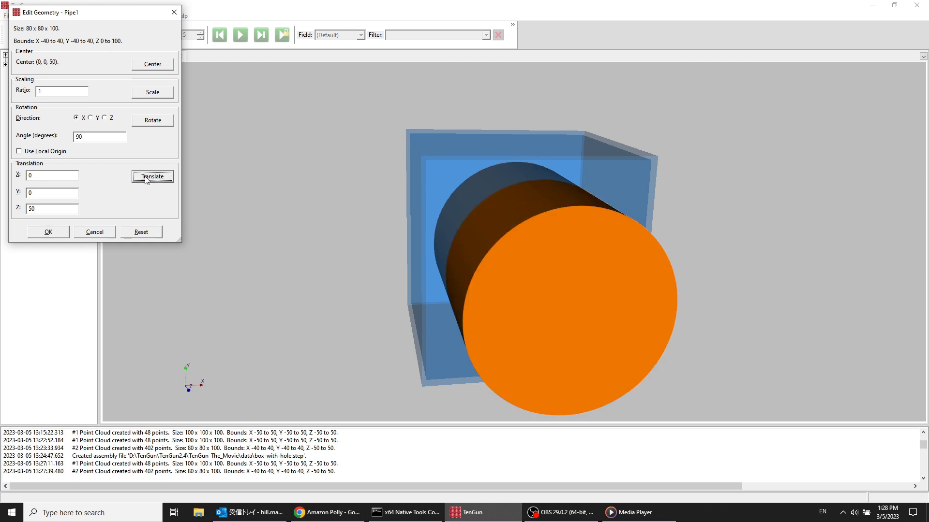
click(52, 234)
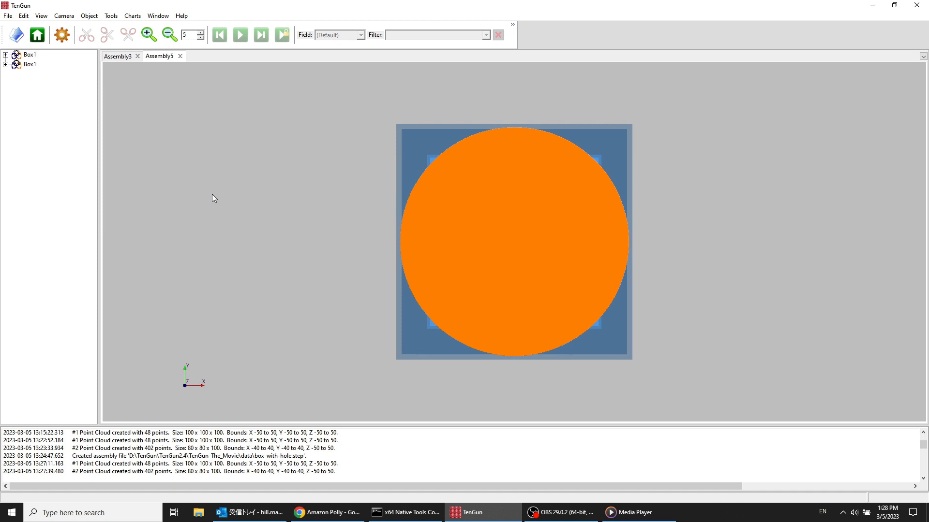
Add the box to the selection and apply the Difference operation to cut the cylinder's circular hole in its front face.
drag(208, 191, 270, 209)
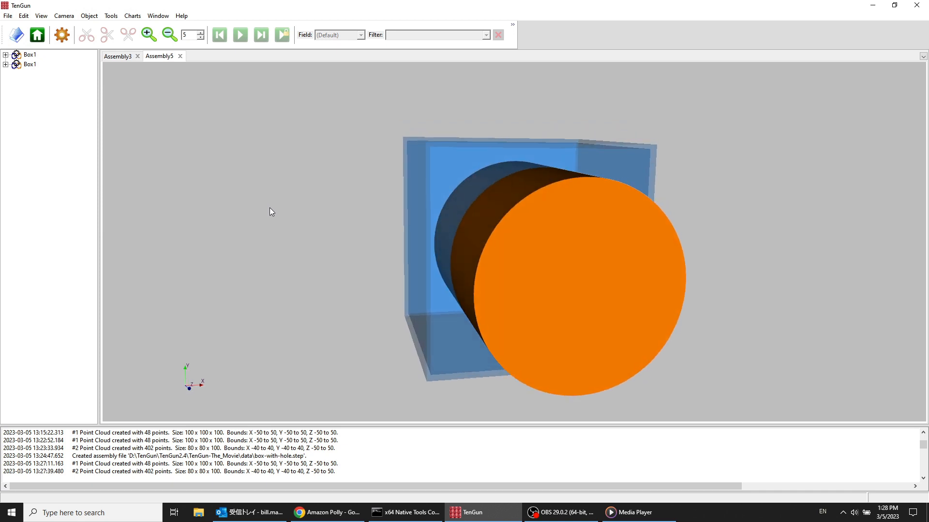
click(432, 153)
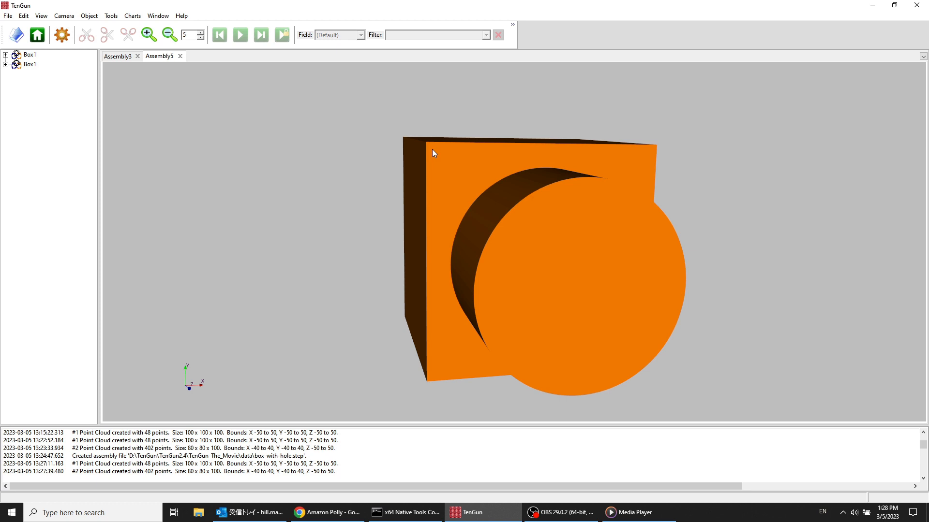
click(110, 17)
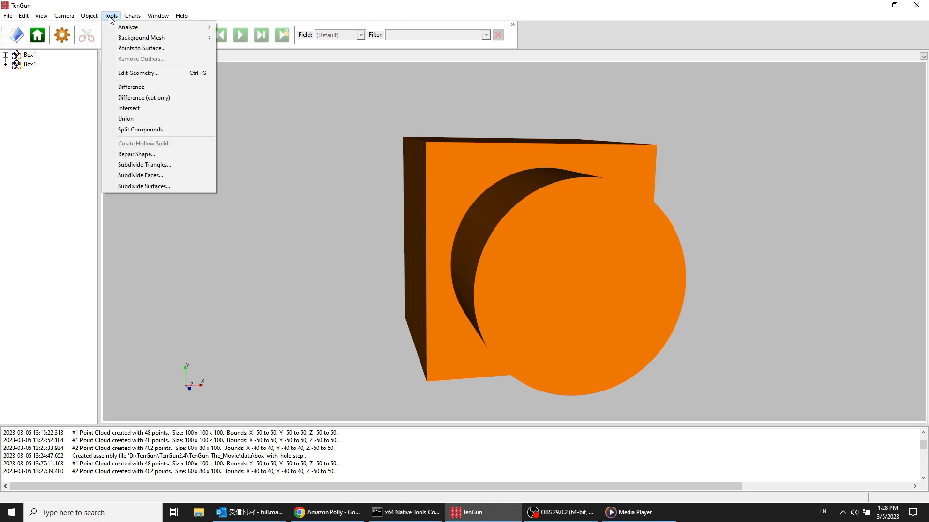
click(150, 88)
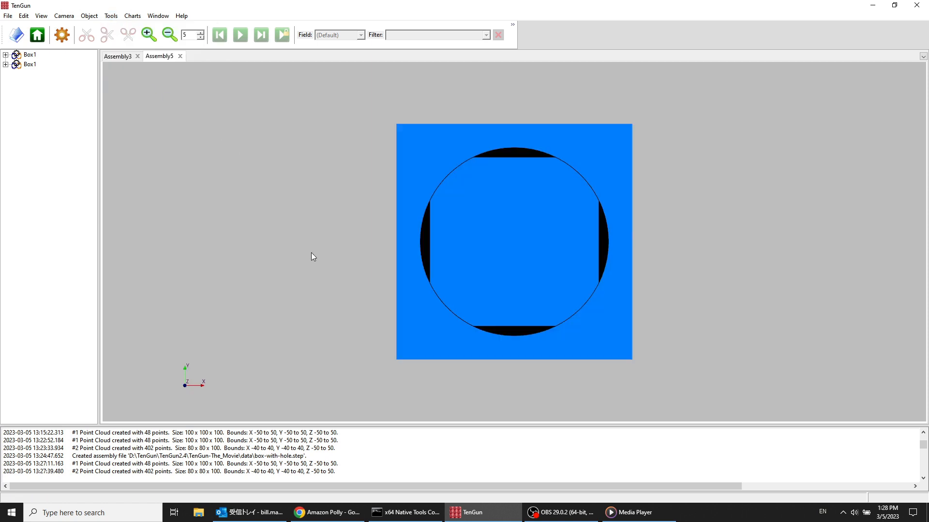
mouse_move(332, 214)
mouse_down()
mouse_move(406, 200)
mouse_move(351, 202)
mouse_move(338, 241)
mouse_move(340, 230)
mouse_up()
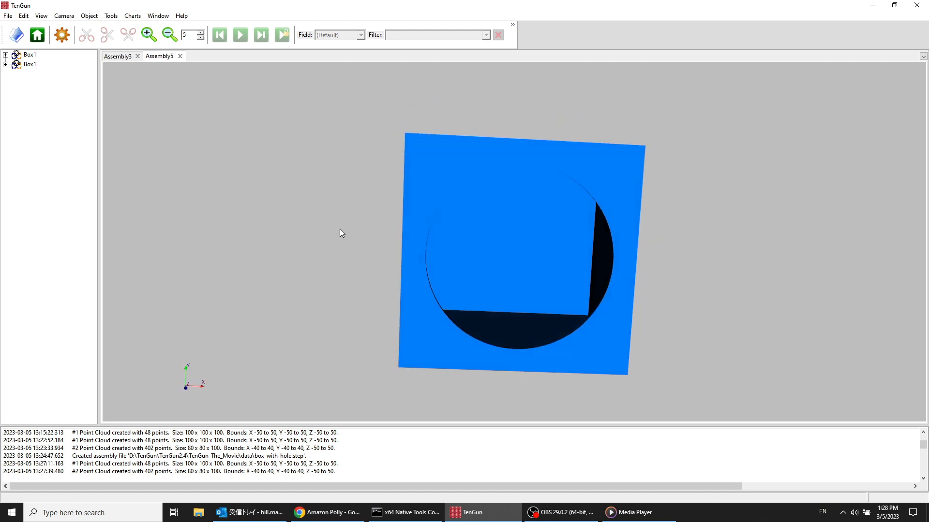
key(Home)
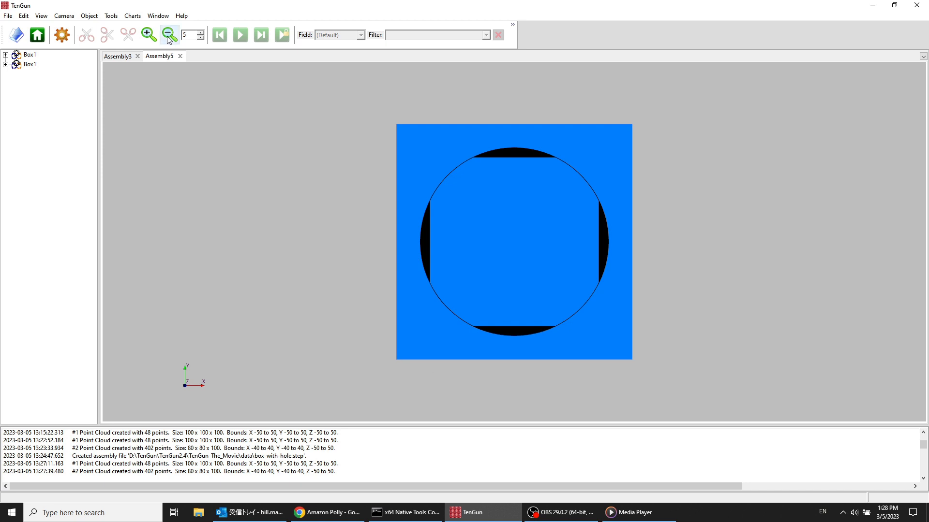
Save the assembly in the data folder as box-with-hole.step.
click(7, 16)
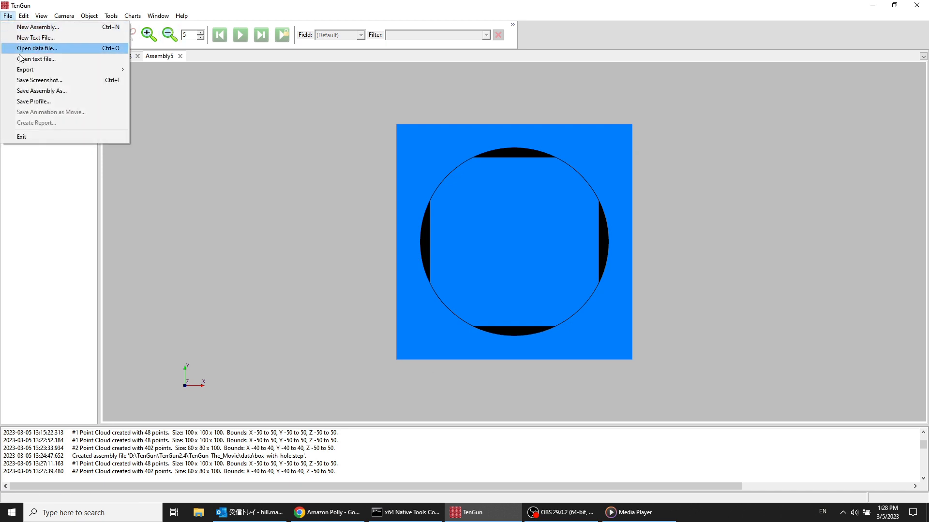
click(69, 93)
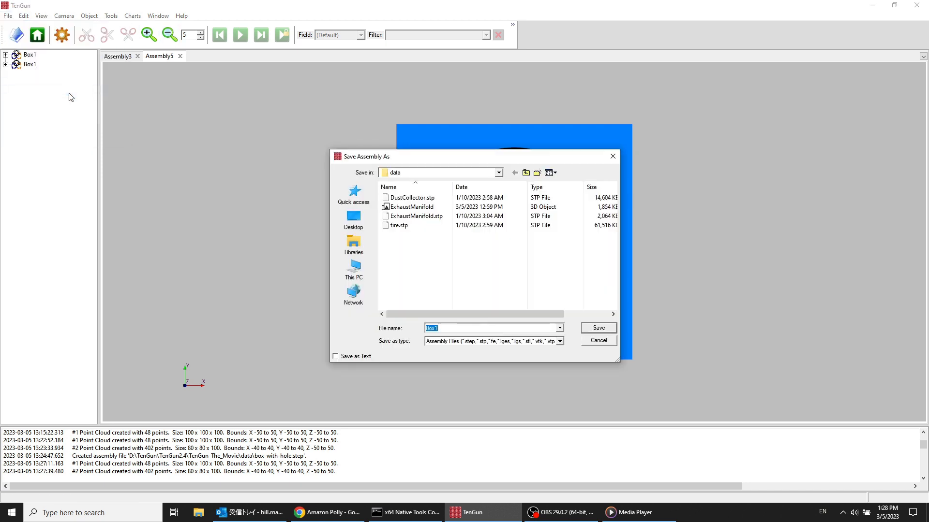
text(box-with-hop)
key(BackSpace)
text(le.step)
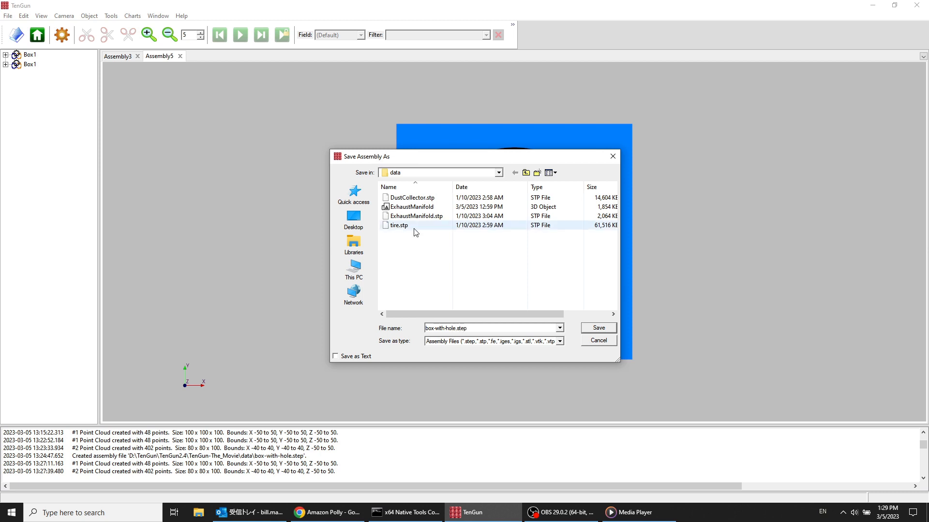
click(588, 328)
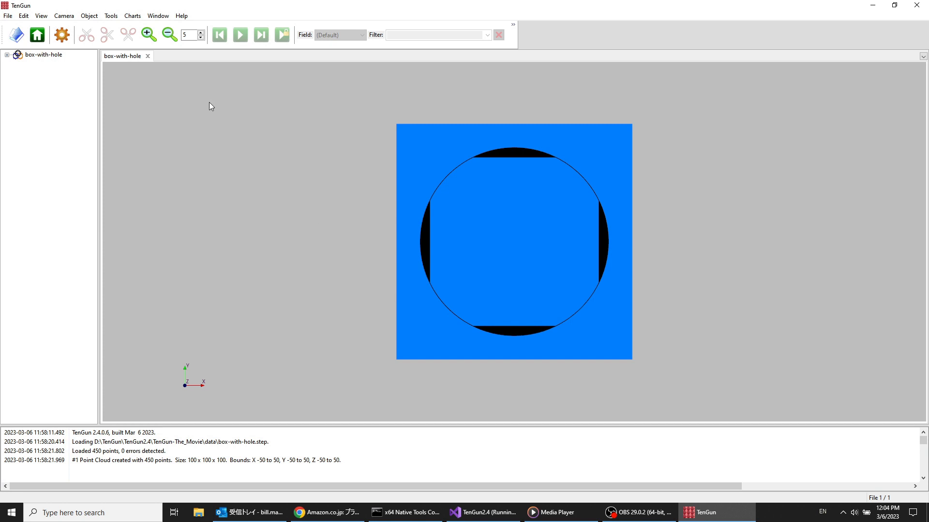
Insert a pipe with inner radius 38, outer radius 40 and length 220 into the box-with-hole assembly.
click(93, 16)
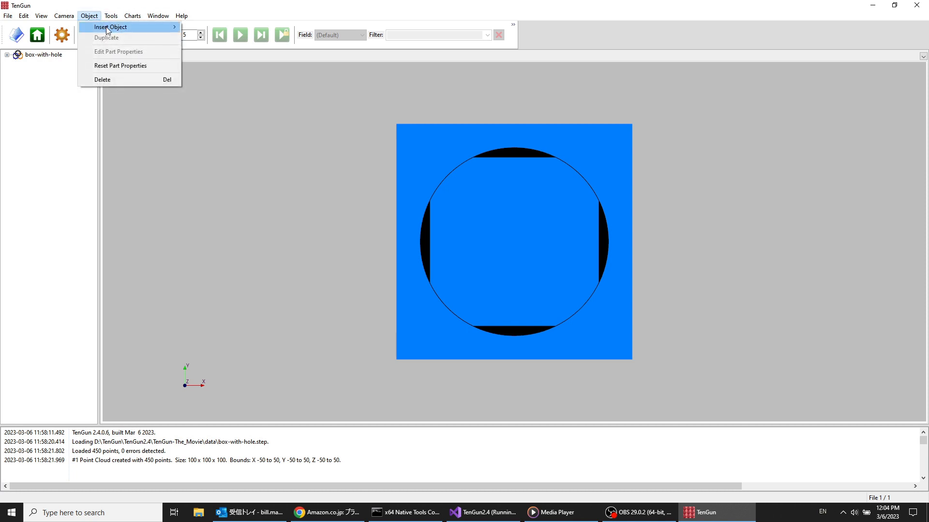
mouse_move(106, 27)
click(217, 60)
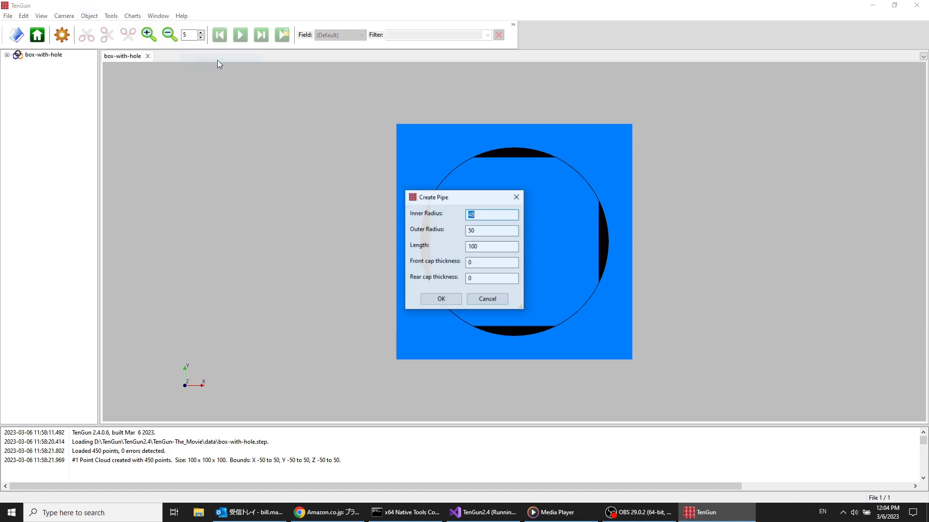
text(8)
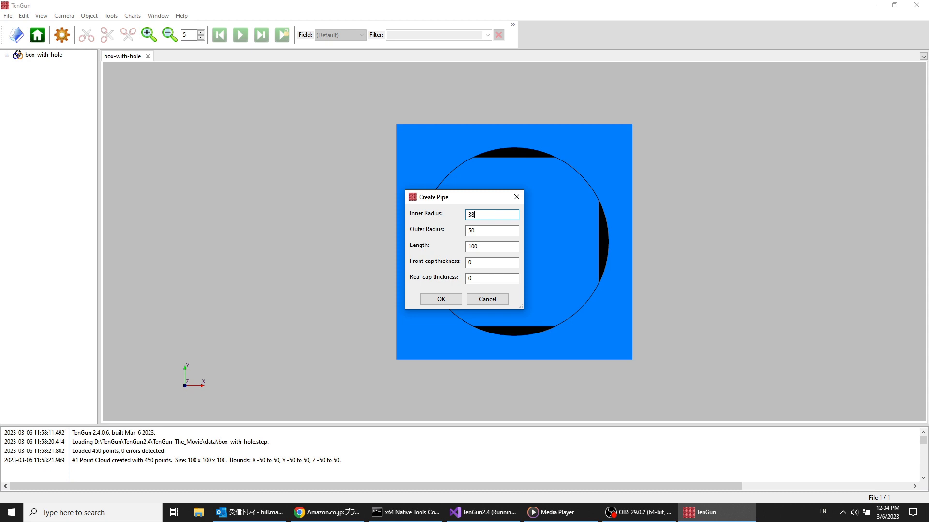
key(Tab)
text(40)
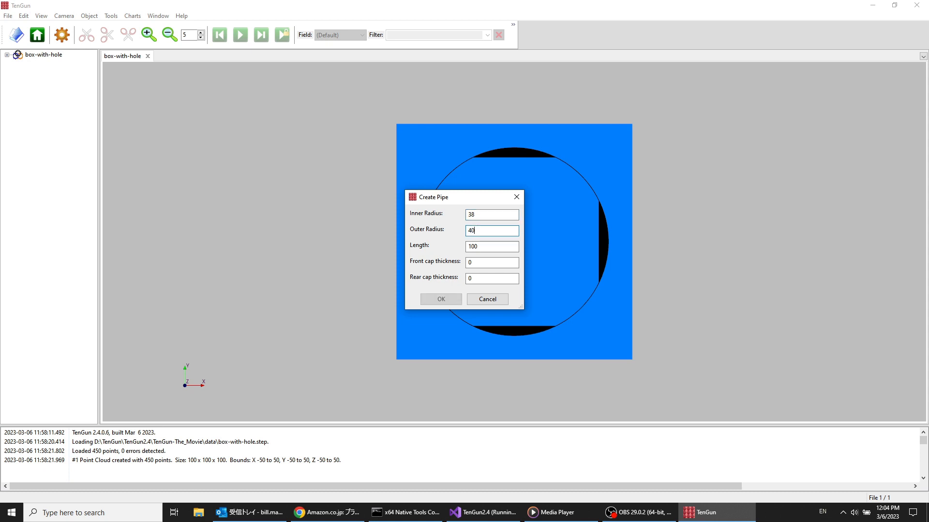
key(Tab)
text(220)
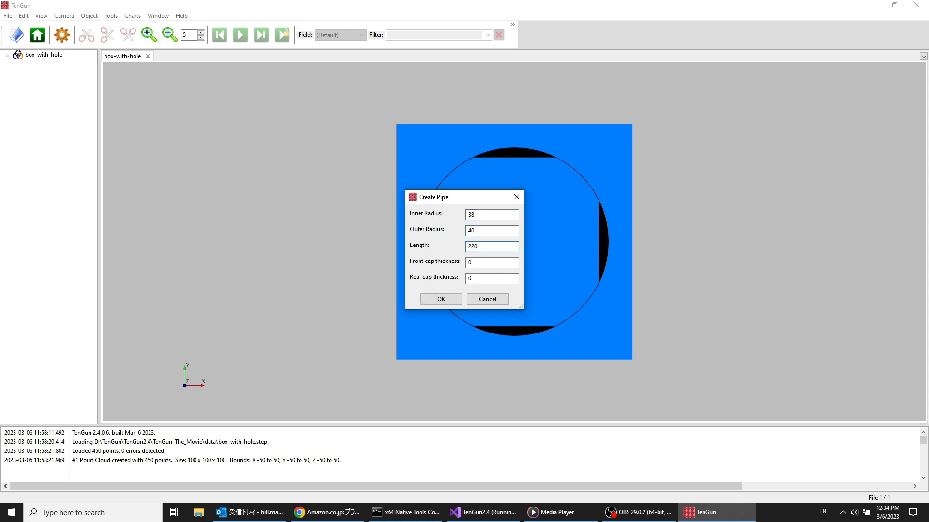
click(441, 300)
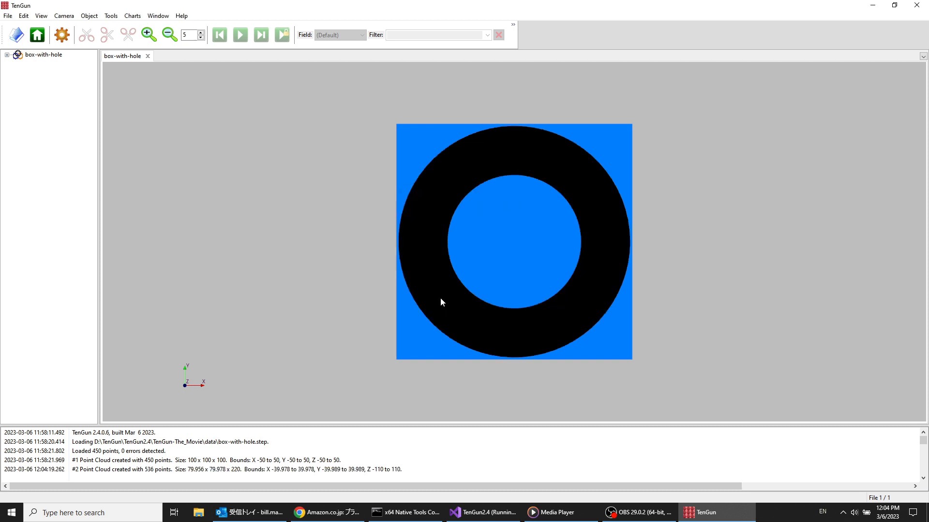
Examine from the front and the side how the pipe passes through the box.
mouse_move(344, 221)
mouse_down()
mouse_move(358, 238)
mouse_move(382, 226)
mouse_move(493, 220)
mouse_move(581, 220)
mouse_move(580, 228)
mouse_move(522, 234)
mouse_move(425, 224)
mouse_move(343, 238)
mouse_up()
key(Home)
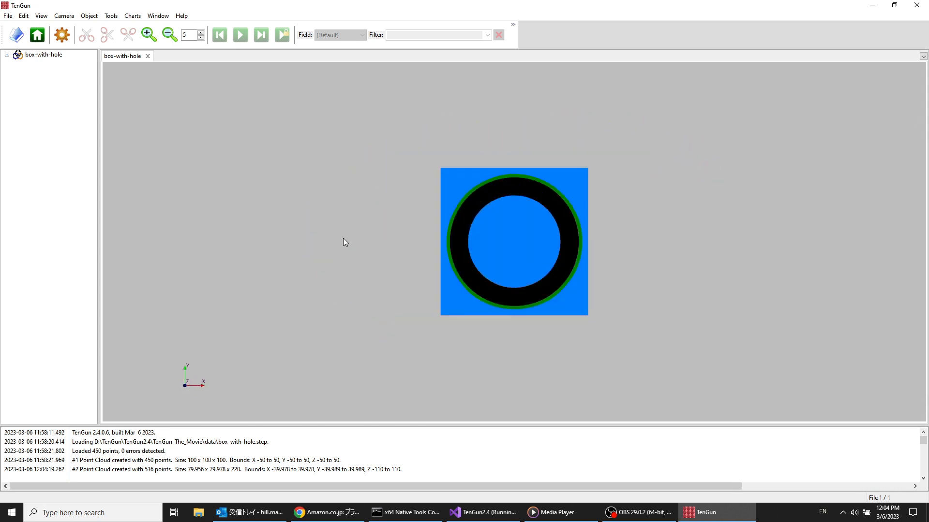
drag(356, 176, 353, 174)
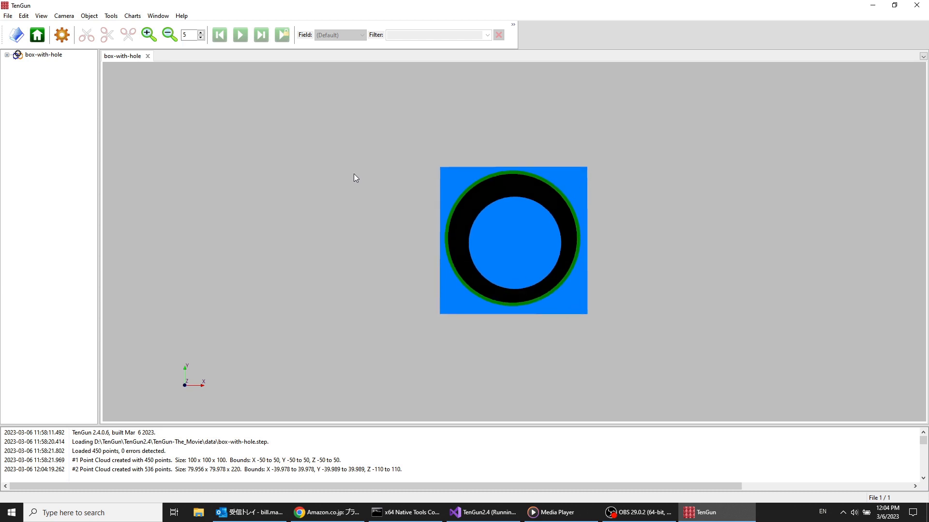
drag(353, 174, 358, 178)
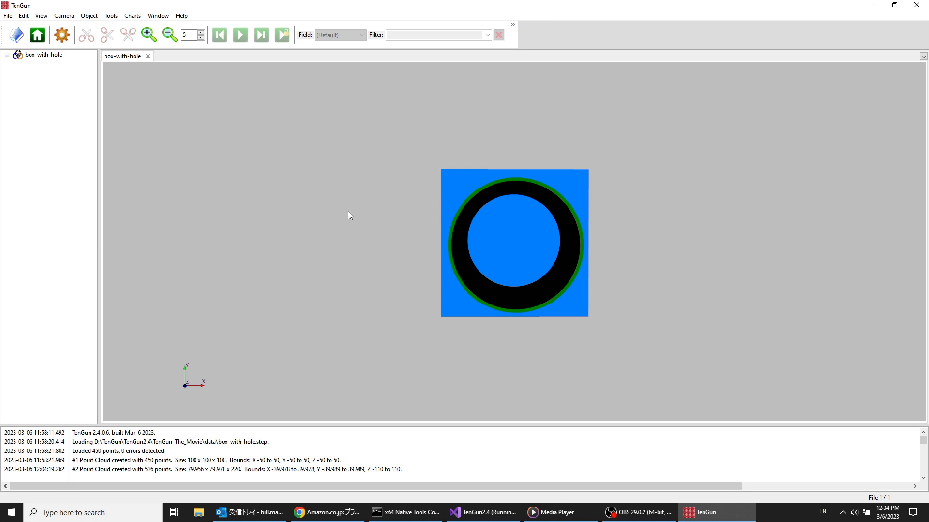
drag(350, 211, 669, 214)
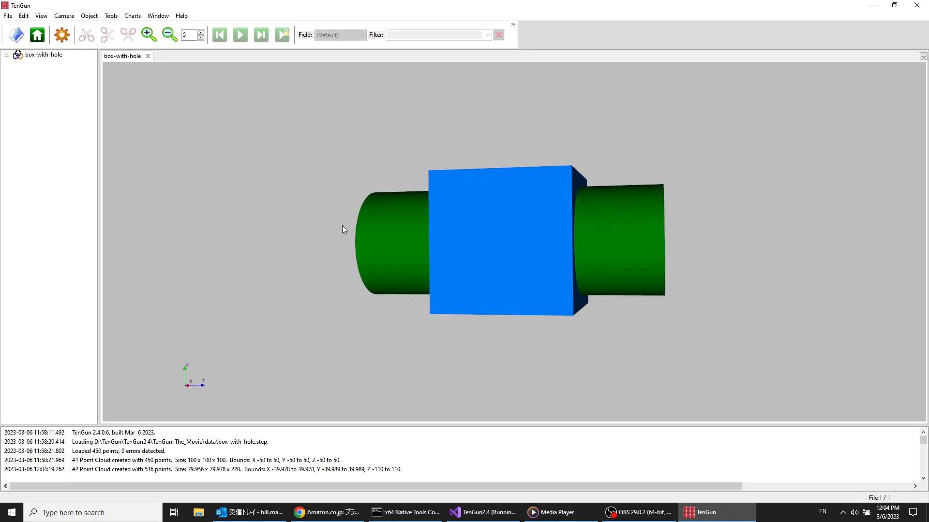
Mate the pipe's end face to the box face with the circular hole, using an object spacing of 0.0.
drag(323, 225, 692, 224)
key(f)
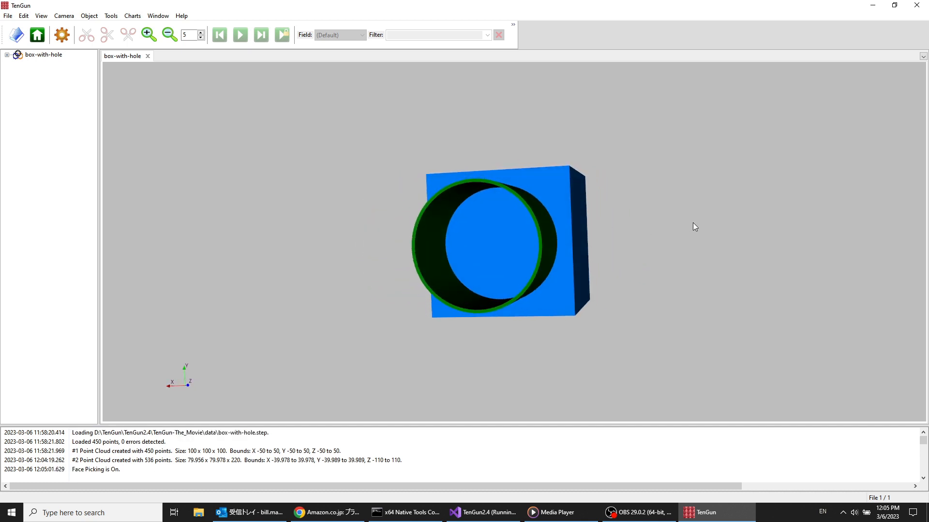
click(539, 239)
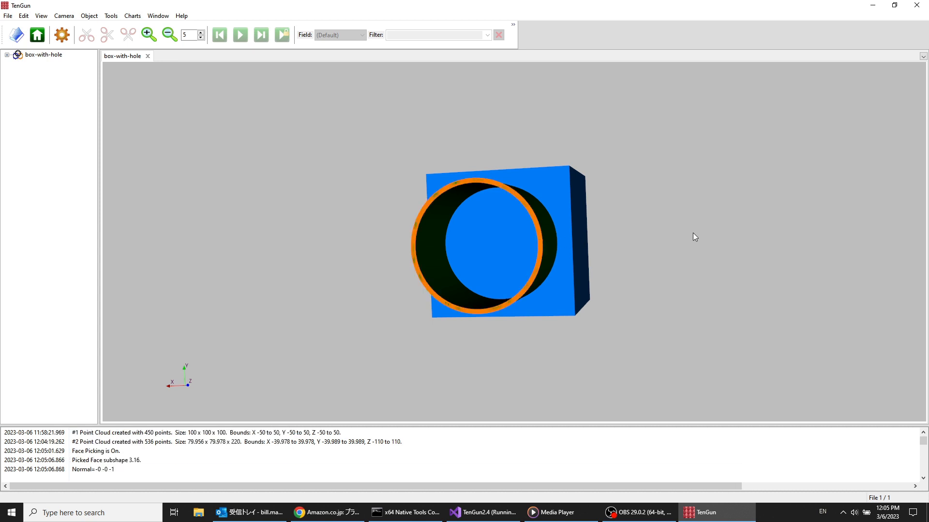
drag(693, 233, 364, 230)
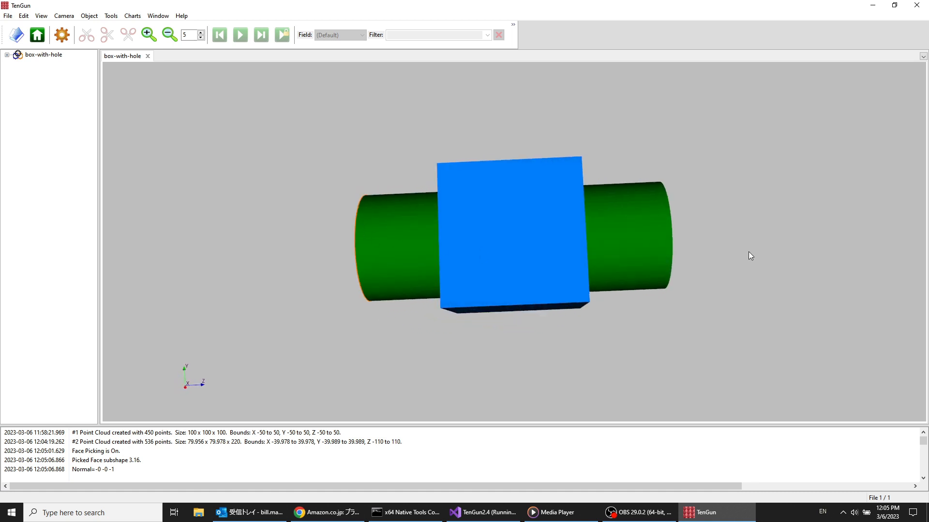
drag(750, 255, 474, 276)
click(460, 208)
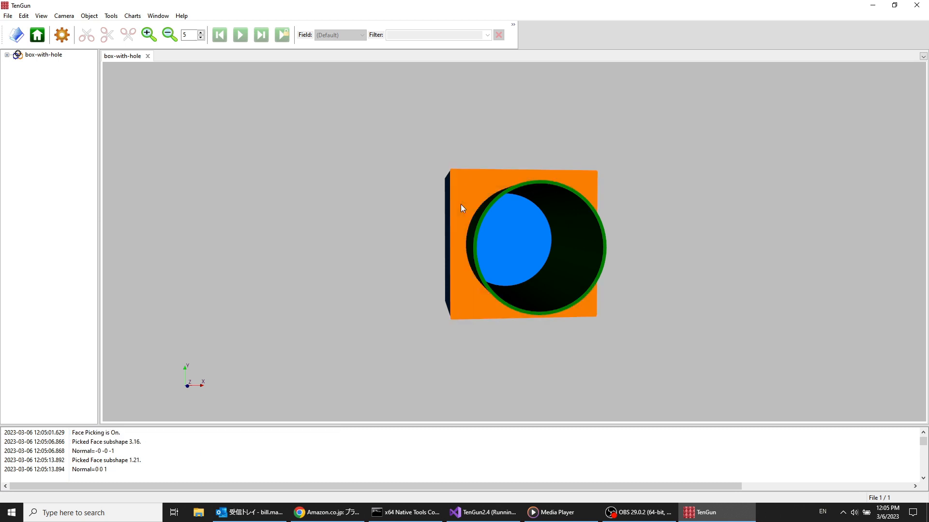
key(Return)
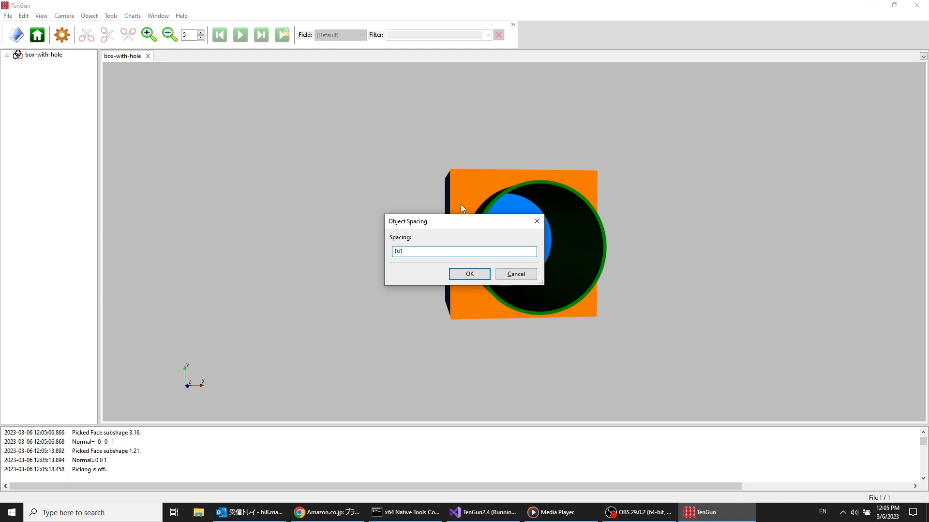
key(Return)
middle_drag(393, 210, 370, 207)
key(Home)
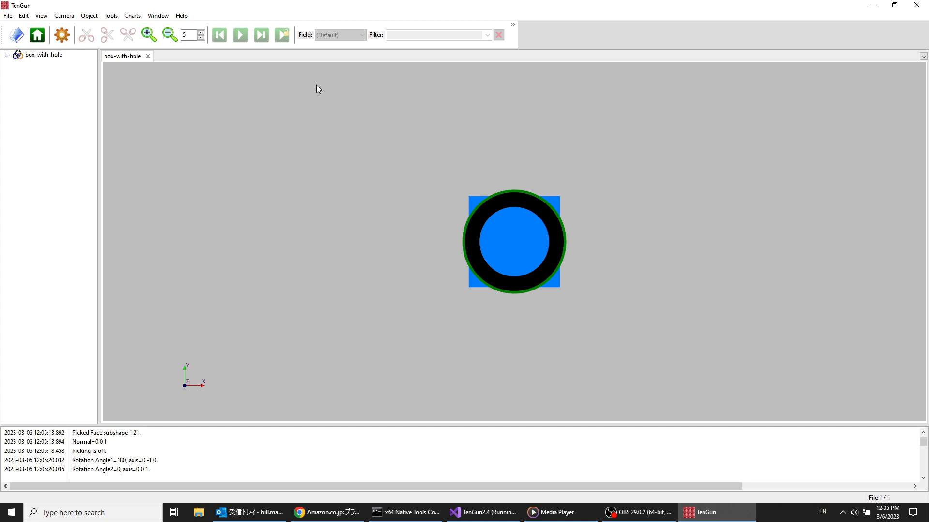
Insert a solid disk with radius 38 and depth 2 into the assembly.
click(90, 16)
mouse_move(108, 27)
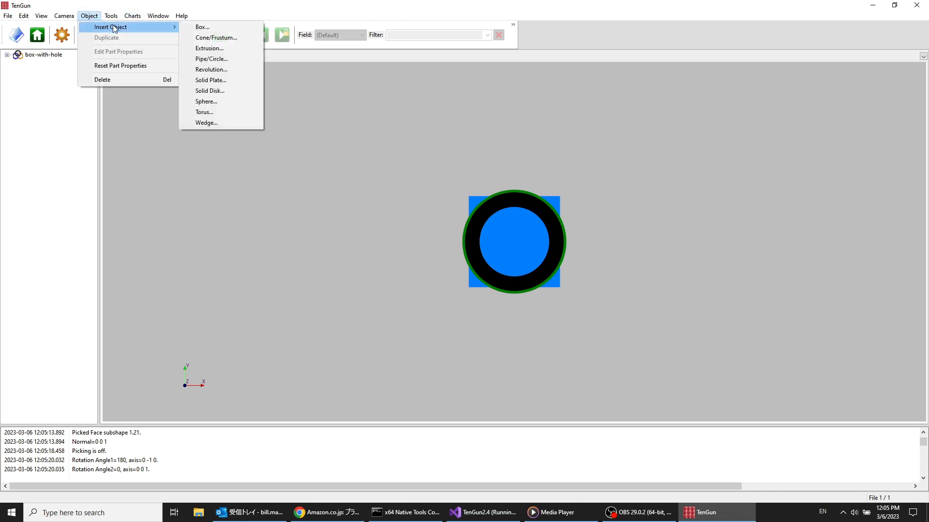
click(238, 90)
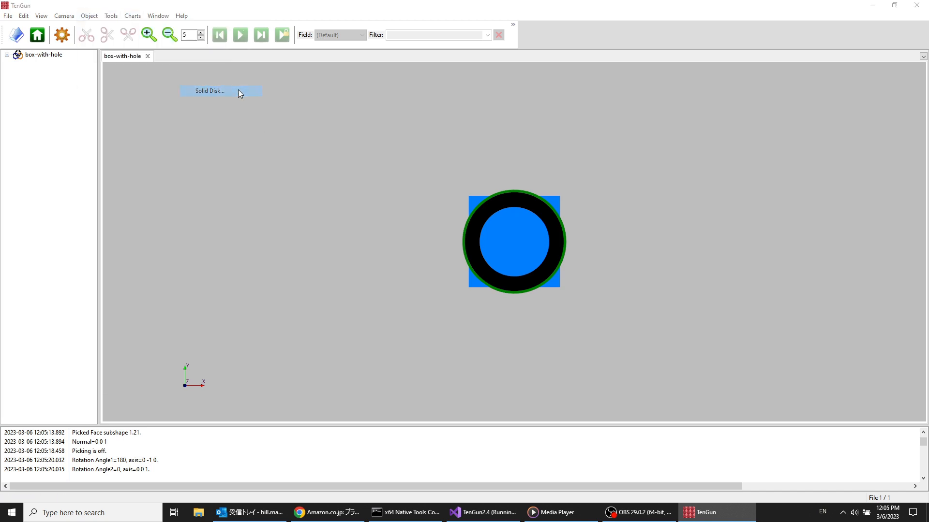
text(38)
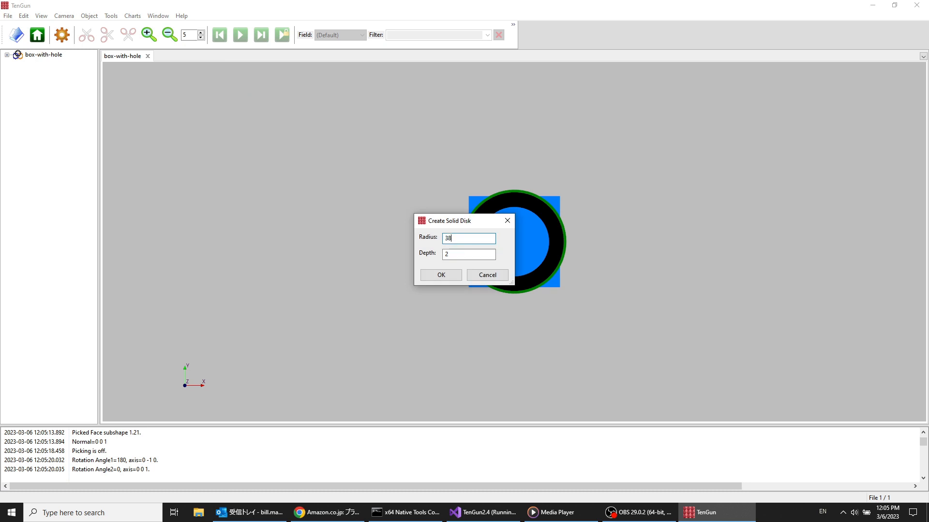
click(437, 273)
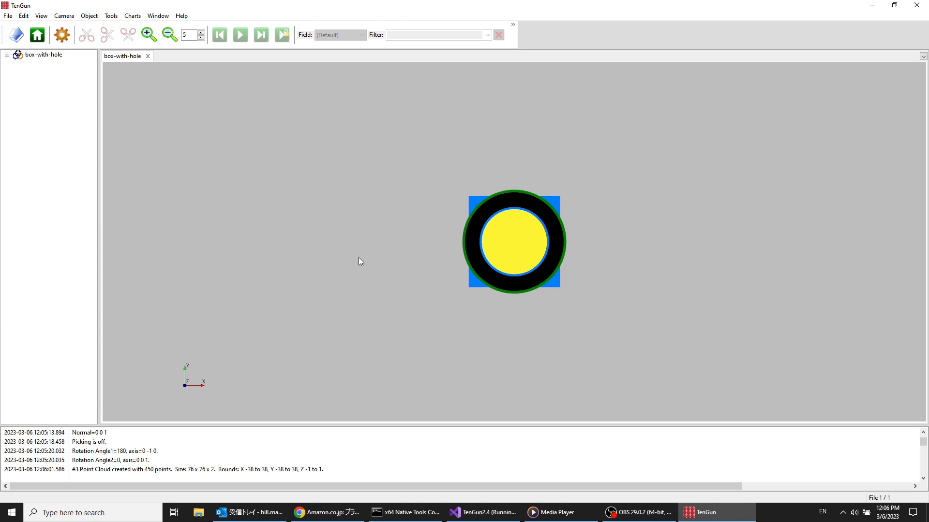
Align the solid disk's front face with the pipe's open end face, accepting the default object spacing.
key(f)
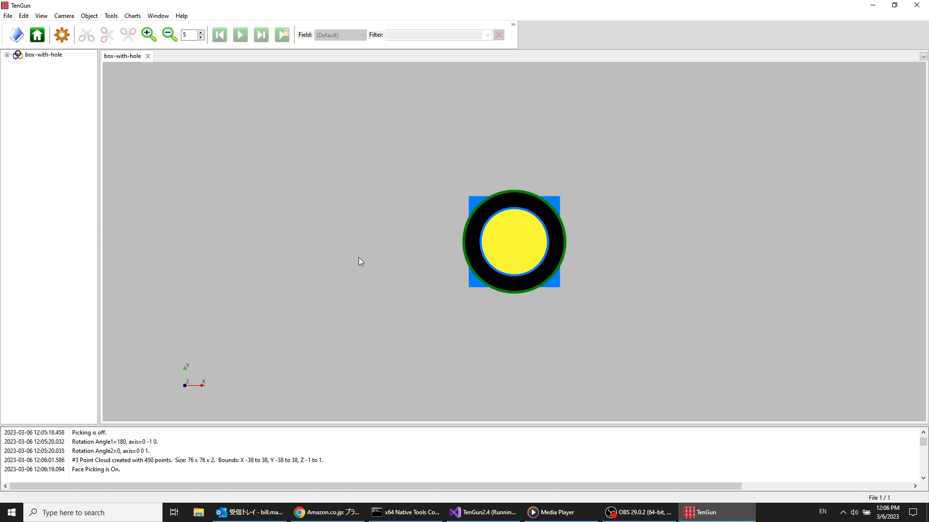
click(510, 241)
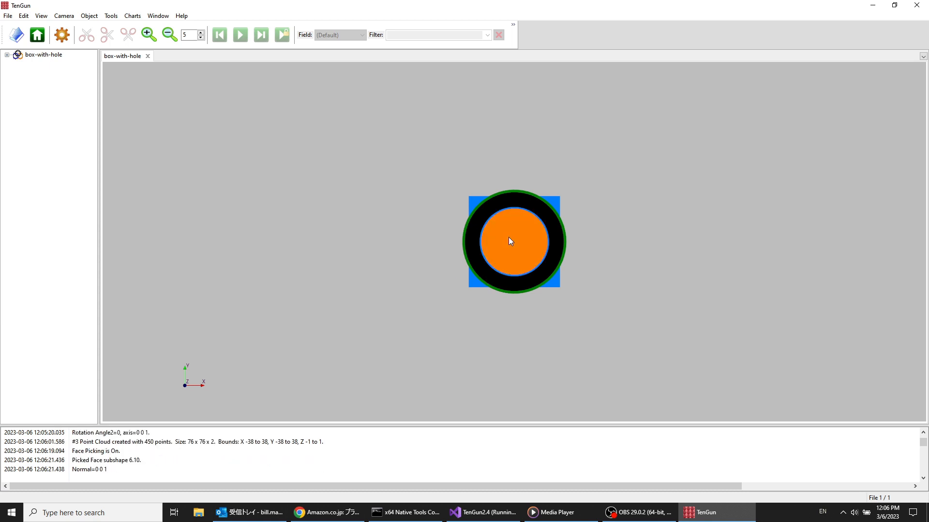
click(510, 194)
key(Return)
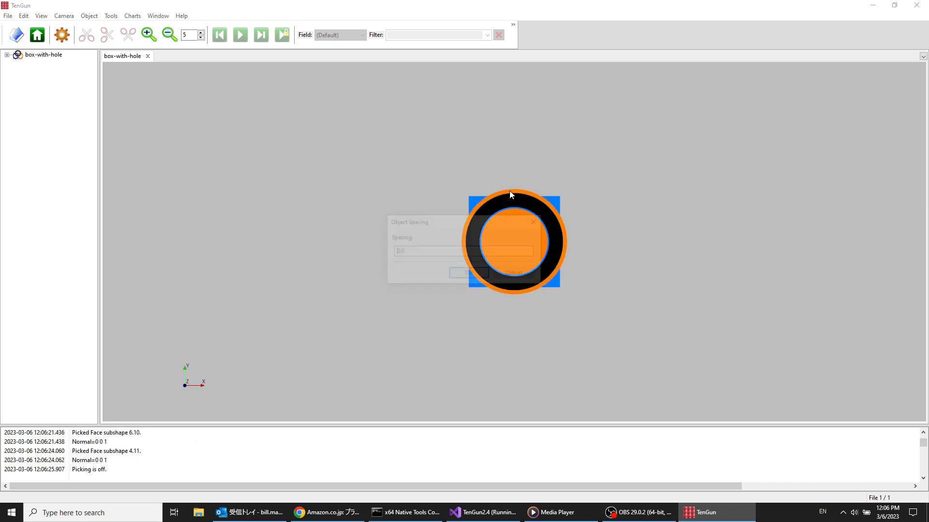
key(Return)
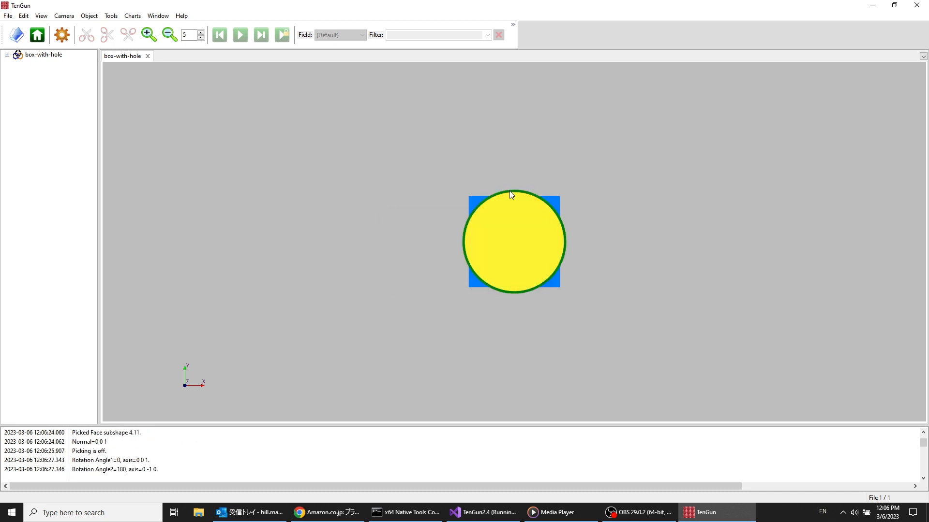
mouse_move(399, 203)
mouse_down()
mouse_move(402, 210)
mouse_move(425, 198)
mouse_move(387, 205)
mouse_up()
Save the assembly in the data folder under the name box-with-pipe.
click(8, 16)
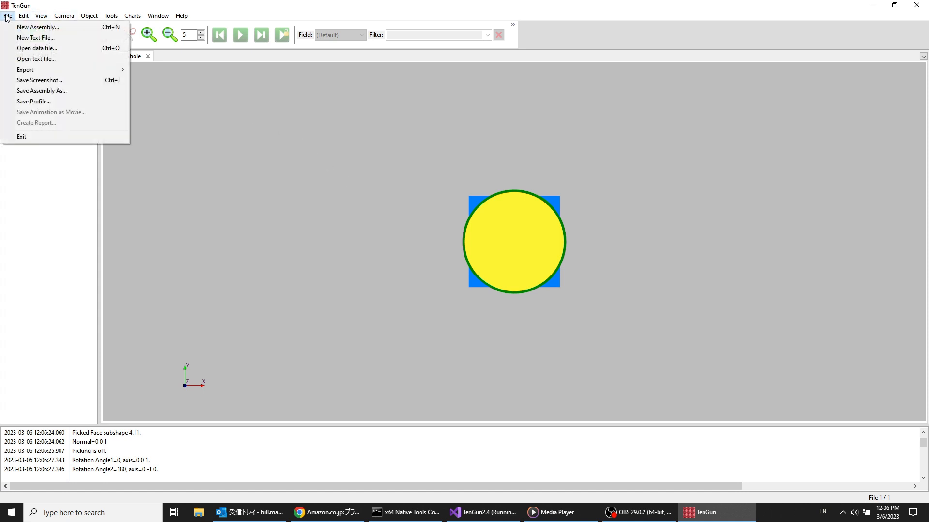
click(49, 92)
text(b)
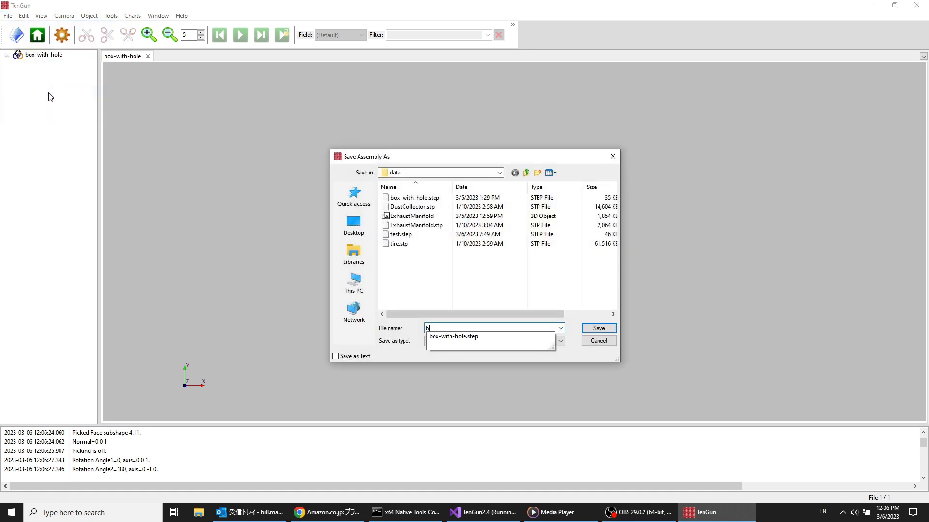
text(ox-with-pipe)
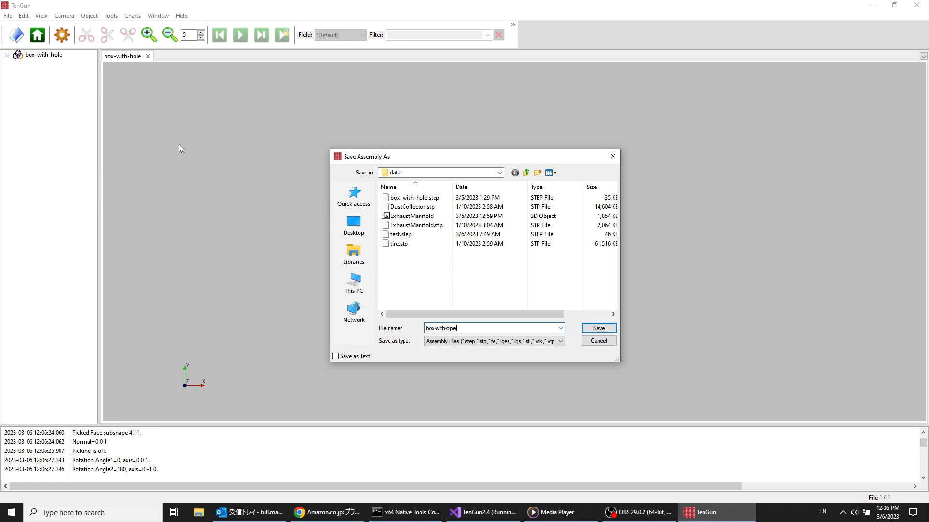
click(607, 331)
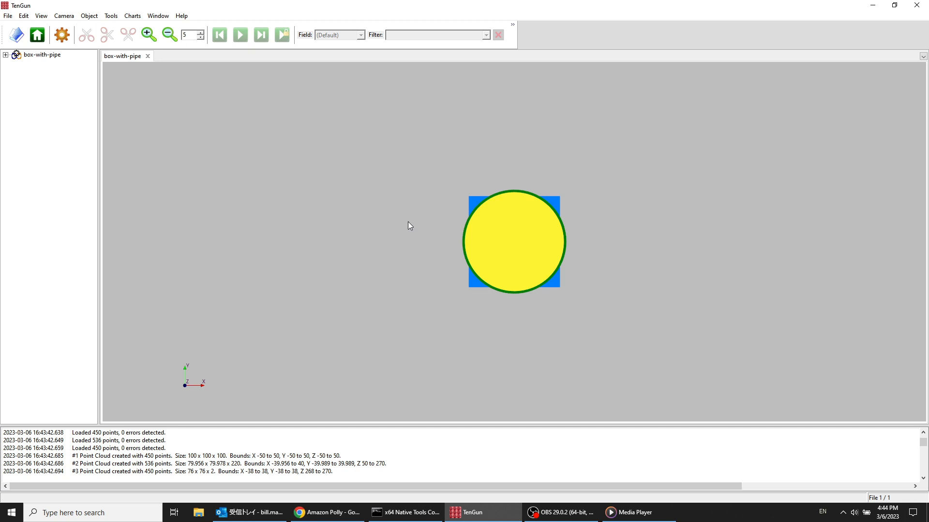
Delete the box from the assembly, keeping only the pipe and the disk.
drag(408, 222, 448, 238)
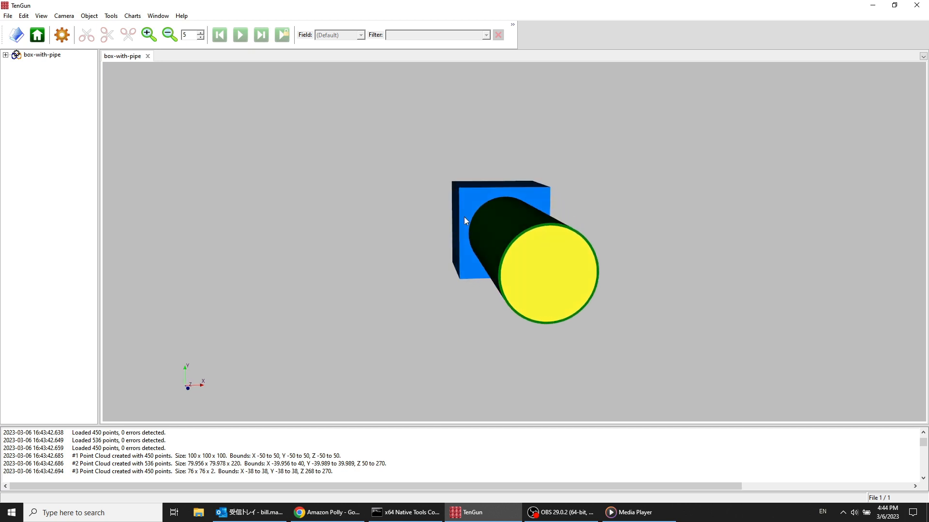
click(469, 200)
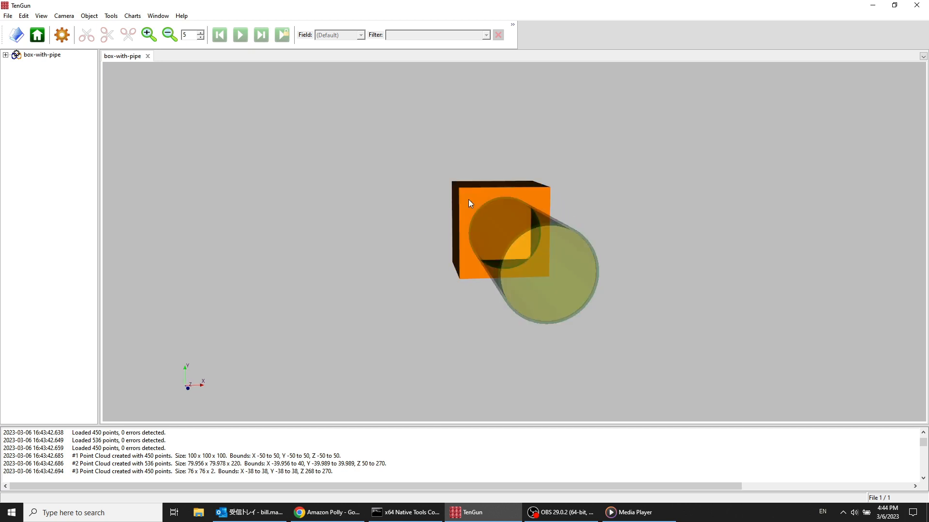
key(Delete)
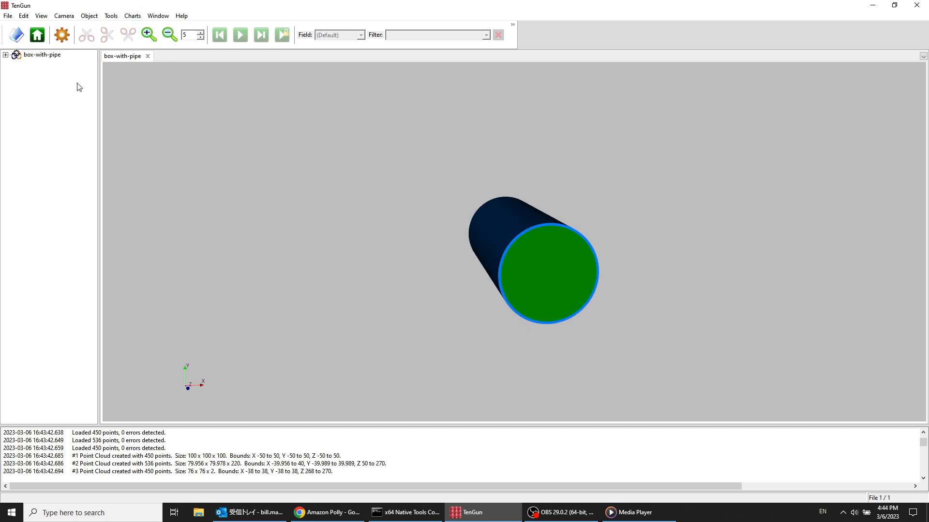
Export the model as a point cloud with point size 1 and interior points to the CSV file box-with-pipe_PointCloud in the data folder.
click(7, 18)
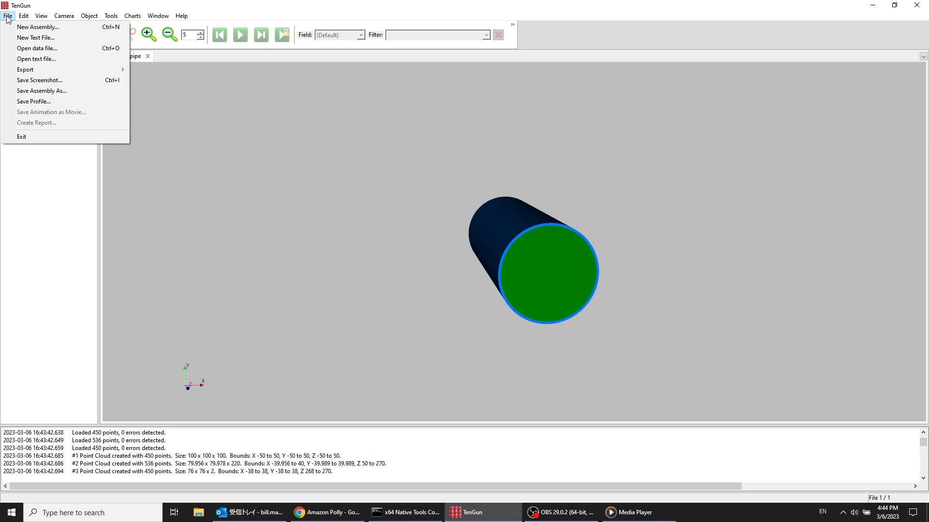
mouse_move(39, 72)
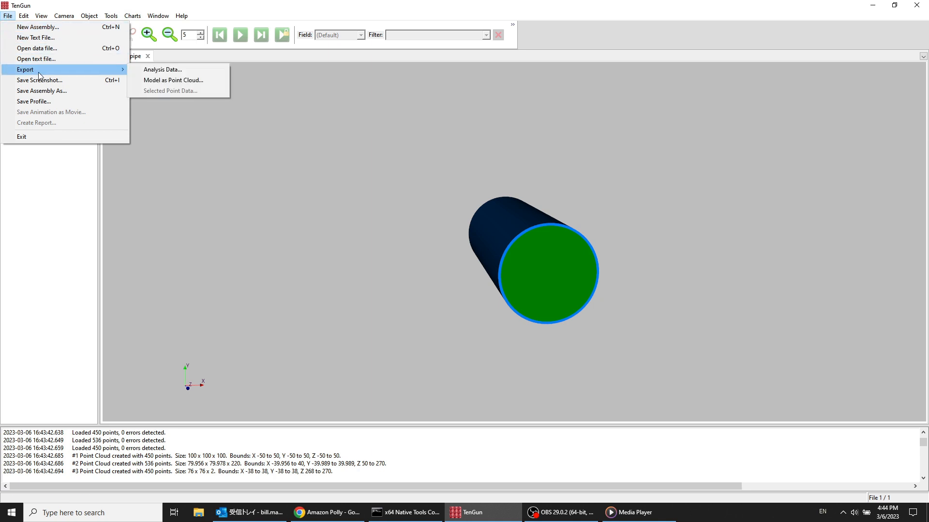
click(173, 81)
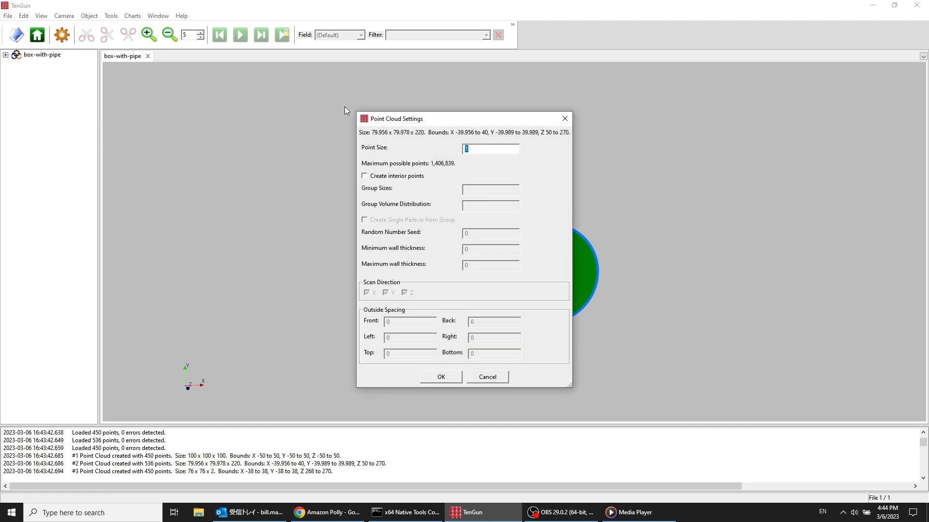
text(1)
key(Tab)
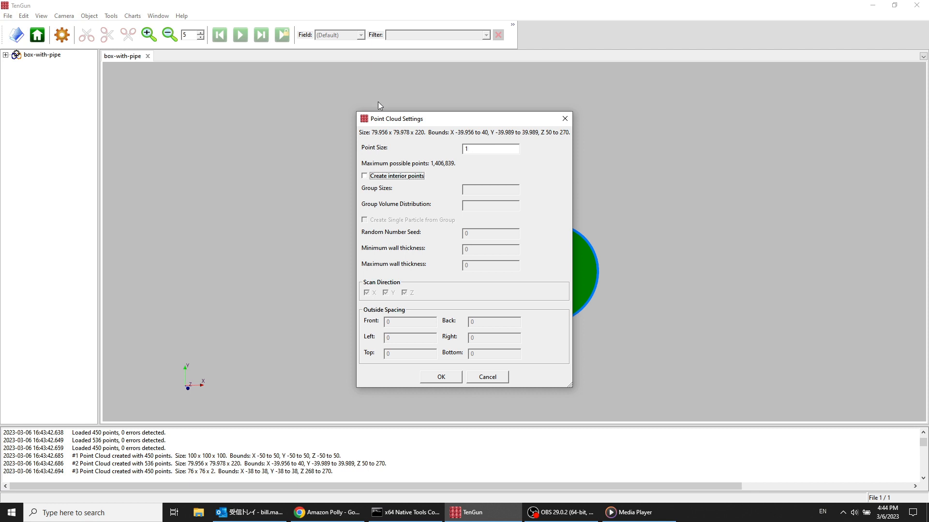
click(365, 176)
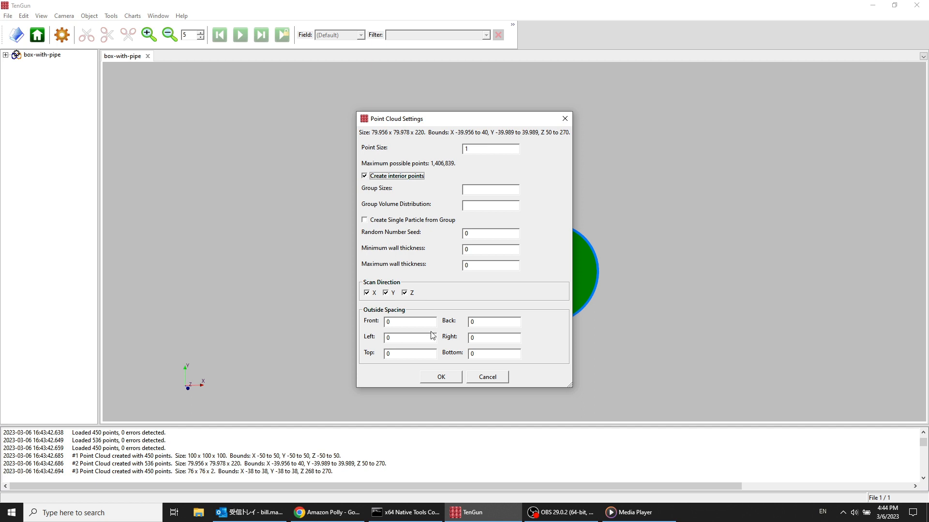
click(440, 377)
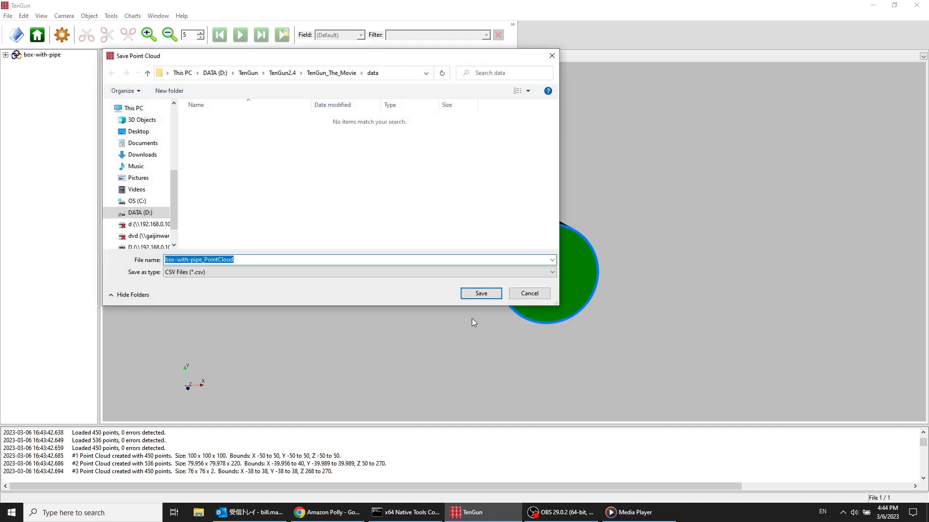
click(481, 294)
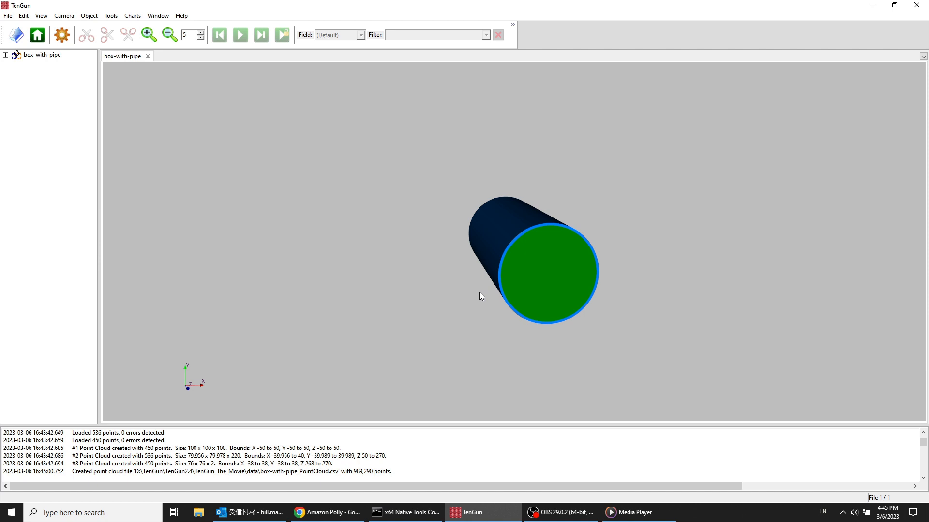
Undo the box deletion and load box-with-pipe_PointCloud from the data folder, appended to the current scene.
key(ctrl+z)
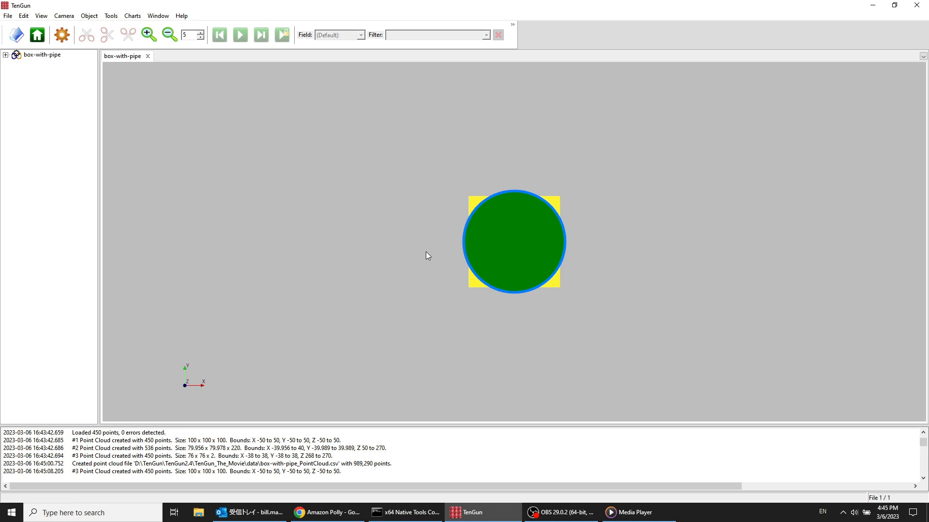
drag(425, 251, 465, 286)
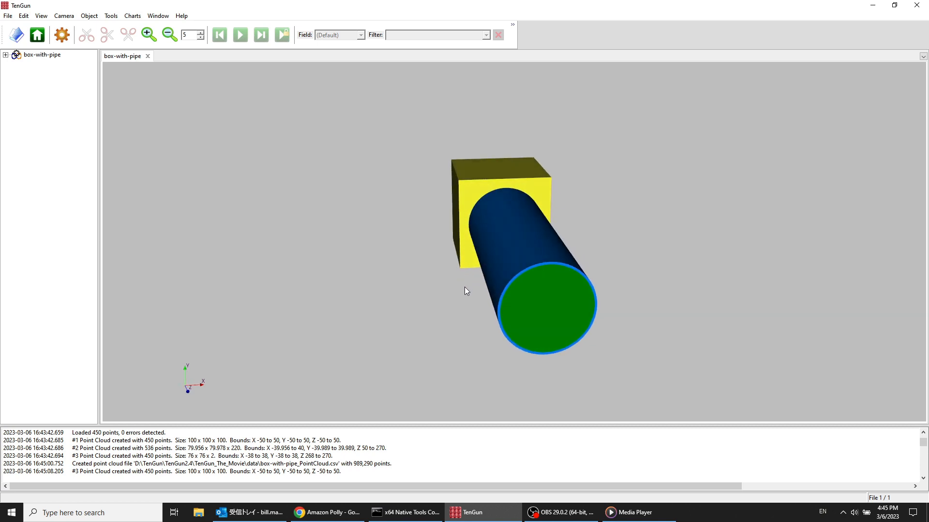
key(ctrl+o)
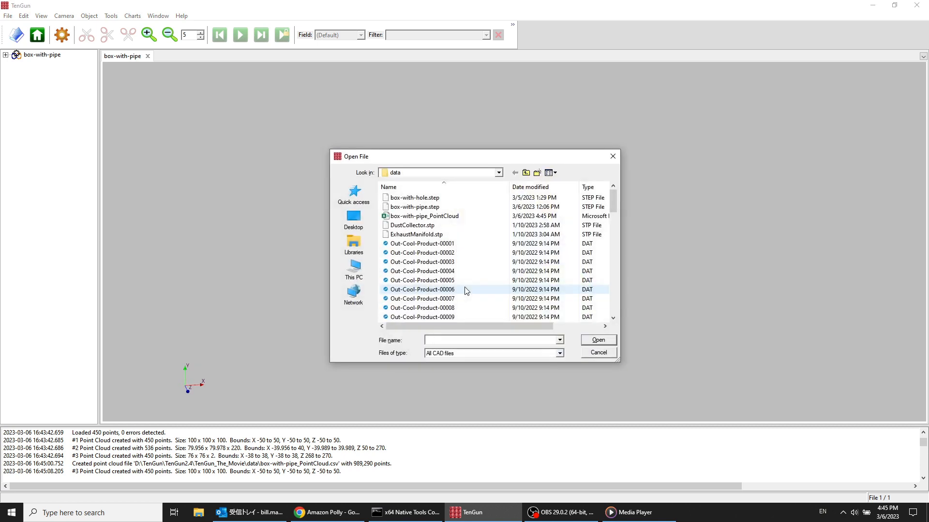
click(448, 216)
click(598, 340)
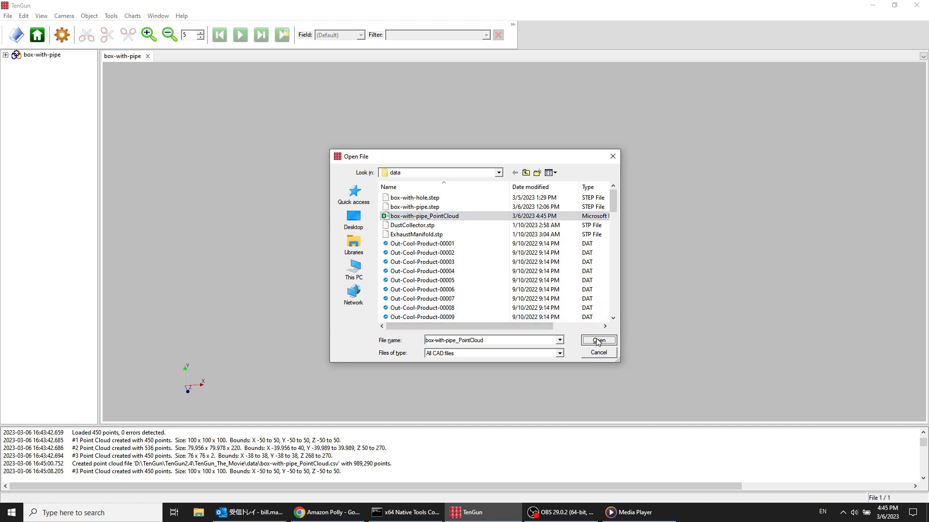
click(442, 210)
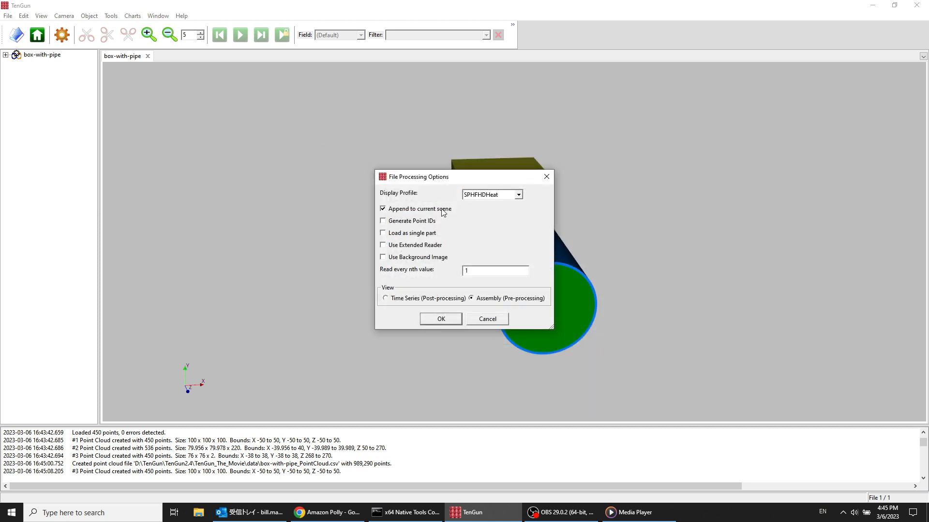
click(443, 323)
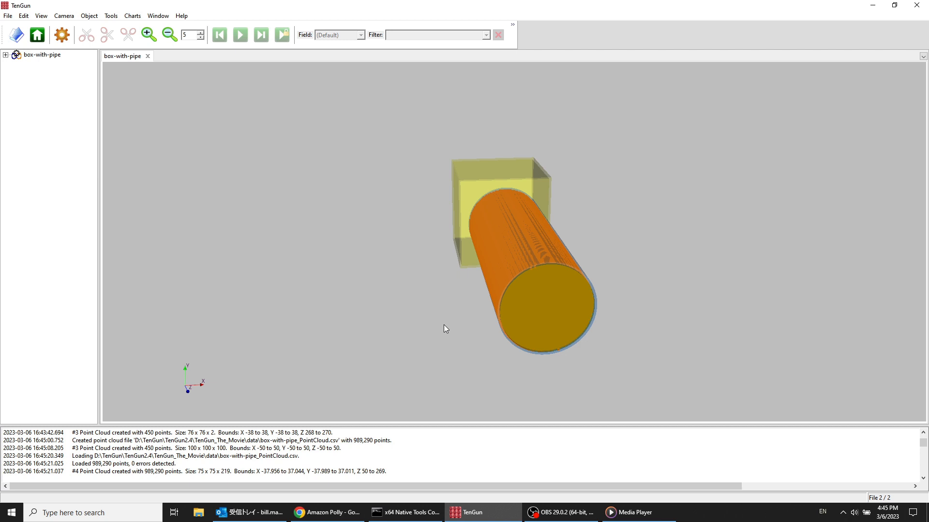
key(t)
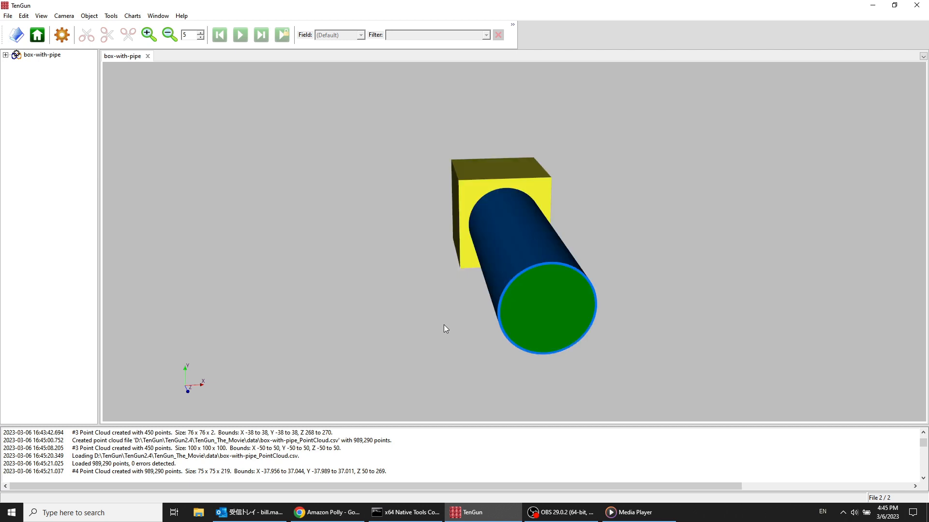
drag(451, 325, 483, 321)
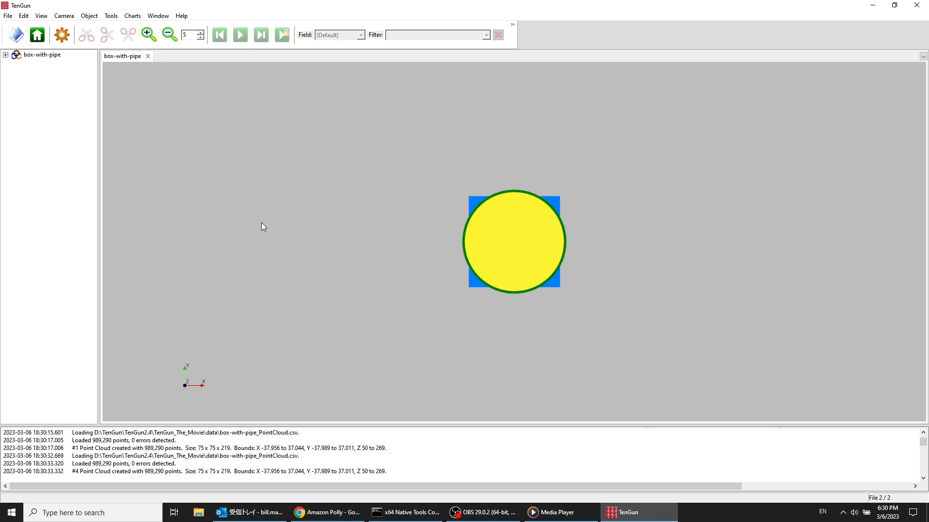
Export the model's analysis data with the SampleApp.export template and point size 1 to a plain data file named boxdemo in the data folder.
click(8, 15)
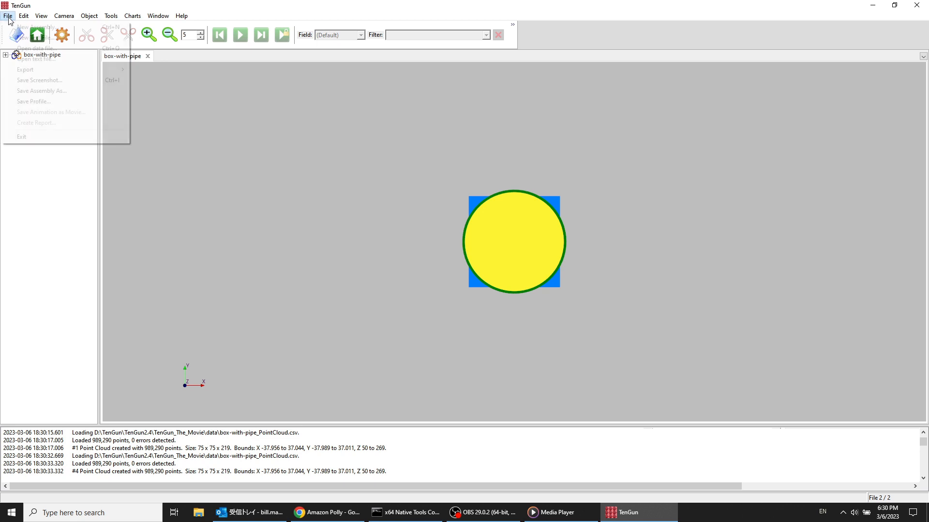
mouse_move(64, 68)
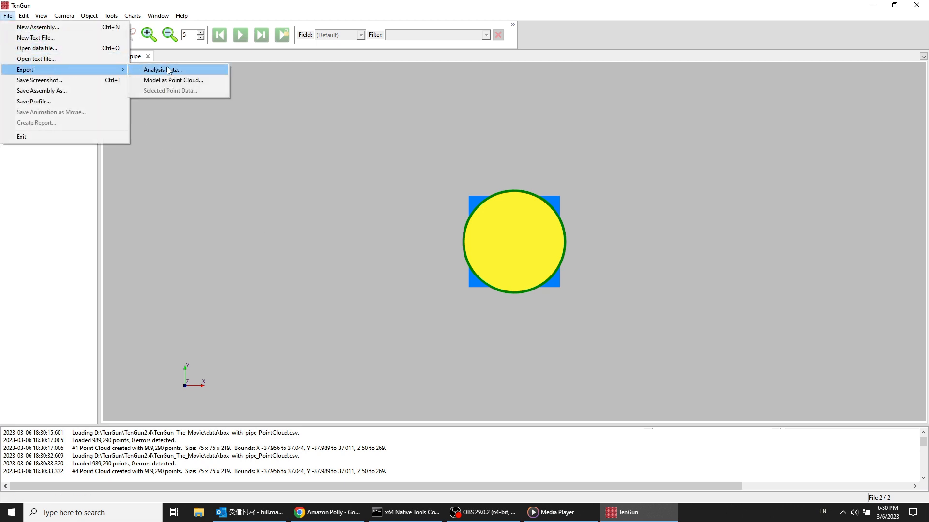
click(209, 71)
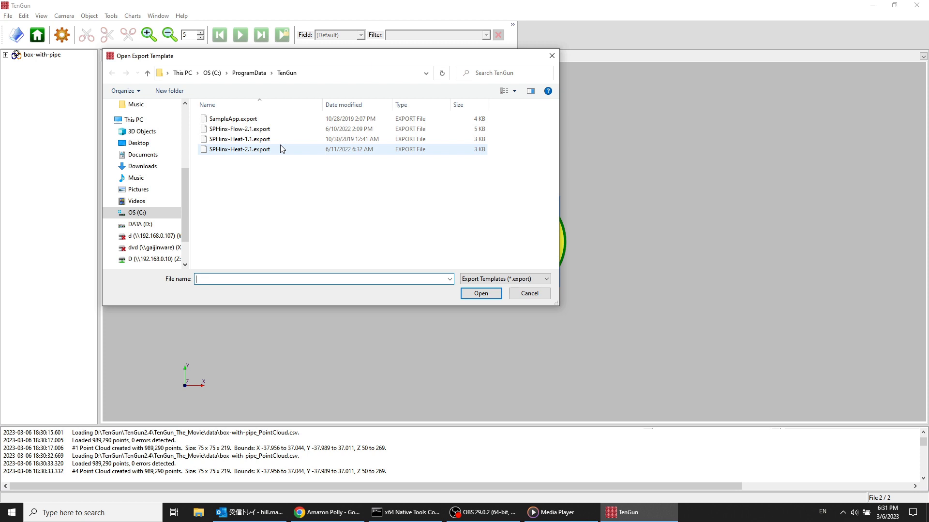
click(262, 121)
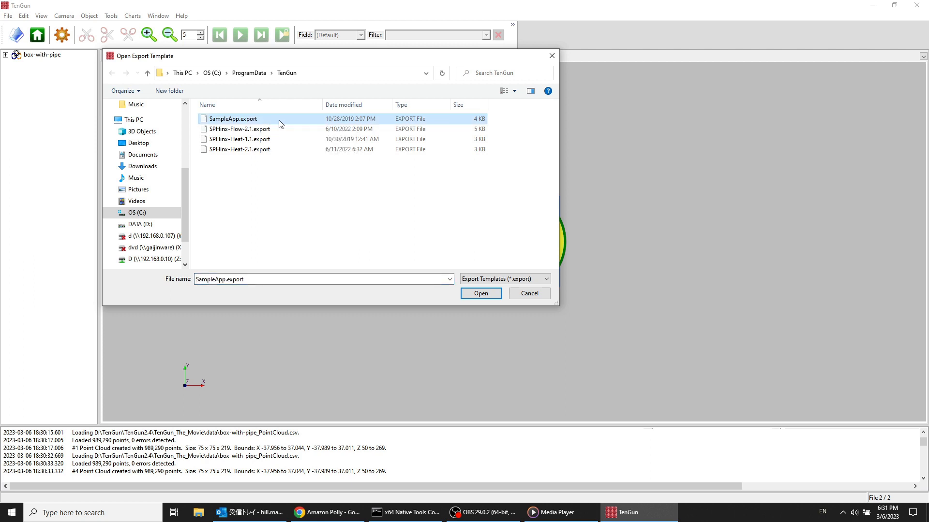
click(490, 298)
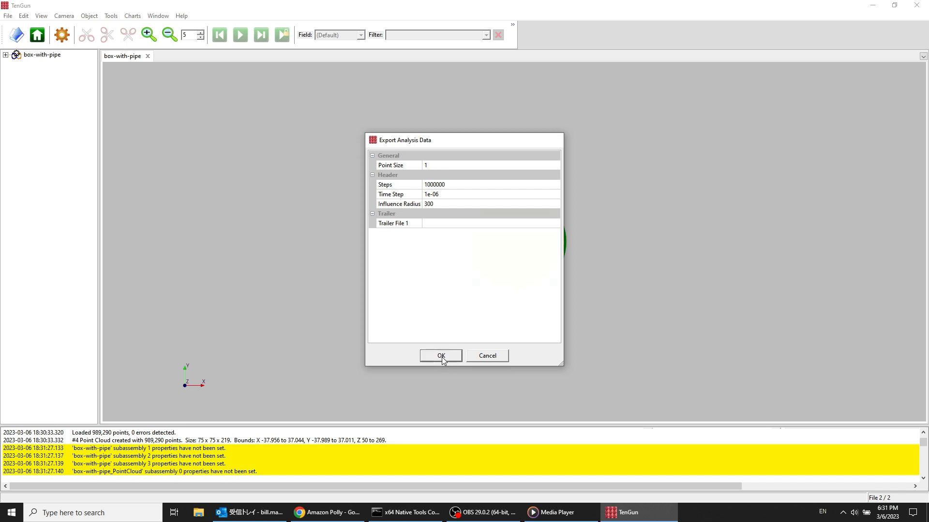
click(441, 356)
text(boxdemo)
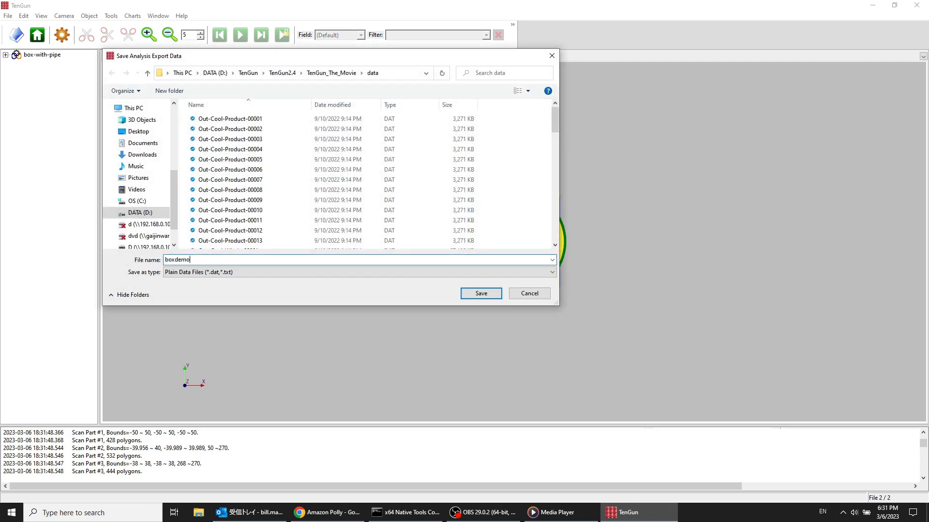
key(Return)
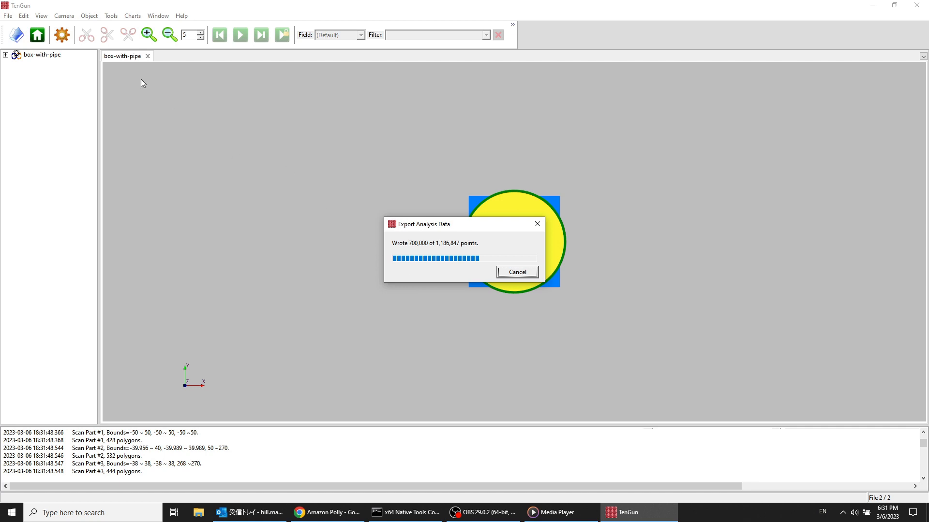
Open the exported file boxdemo.dat from the data folder as a text file.
click(7, 18)
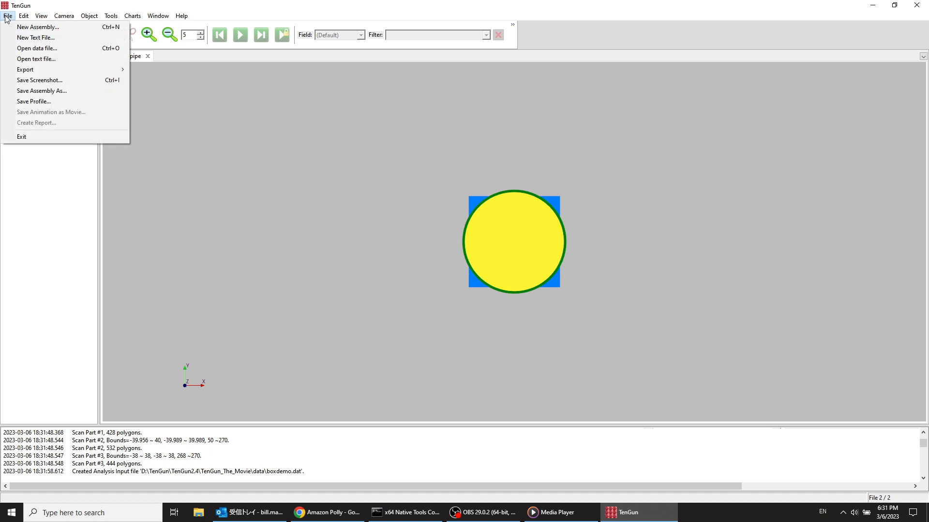
click(41, 60)
text(boxde)
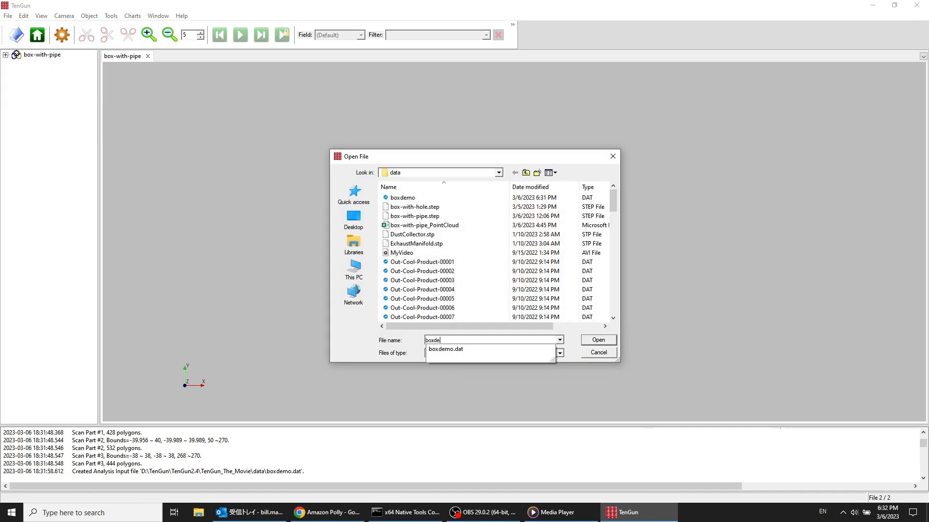
key(Down)
key(Return)
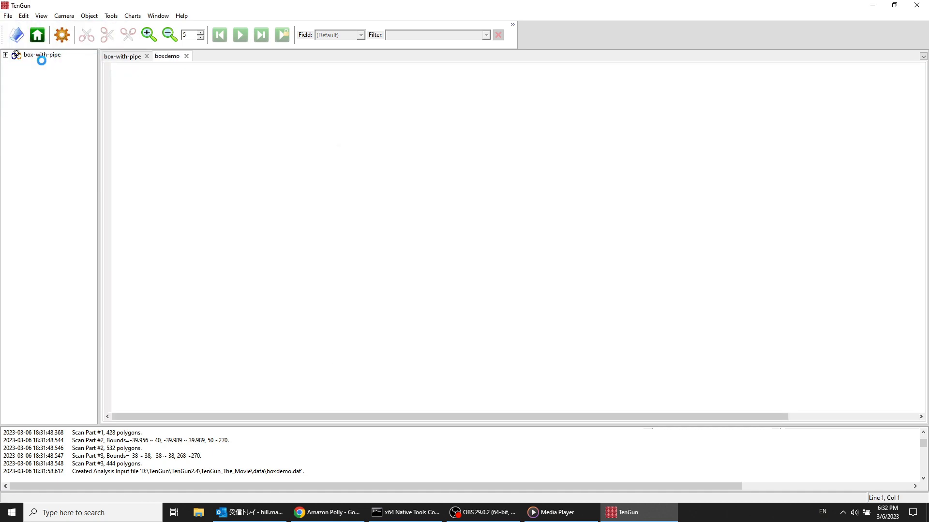